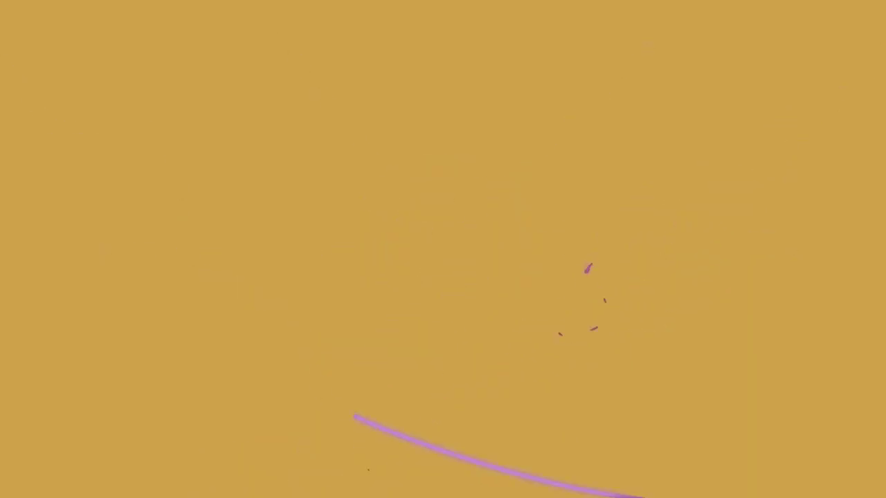
# Render the glowing stroke with F12, then play it back in Rendered shading.
pyautogui.press('Escape')
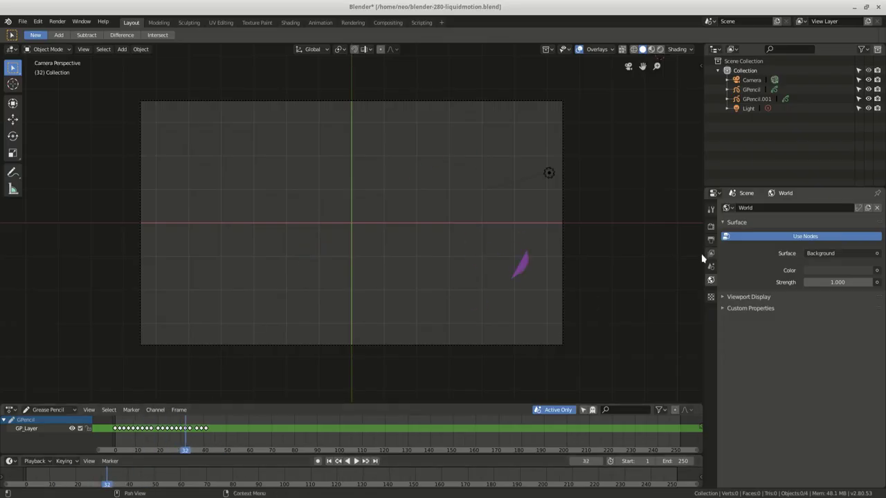
pyautogui.click(520, 264)
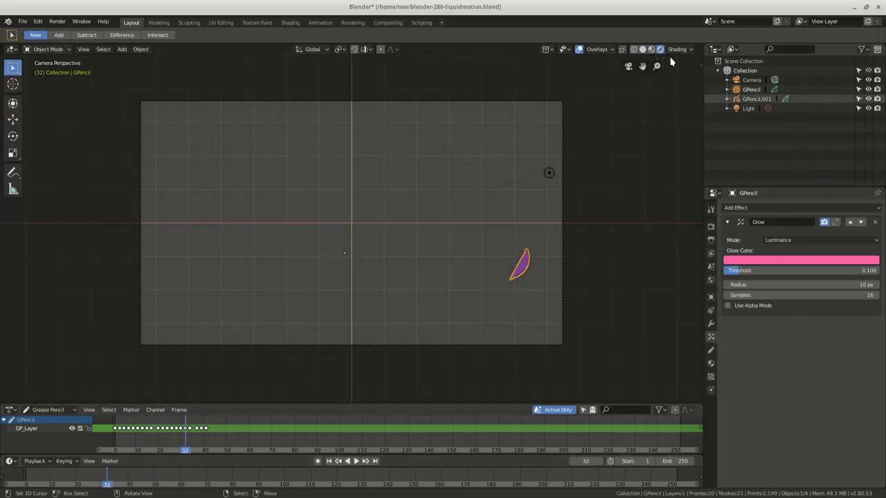
pyautogui.press('F12')
pyautogui.press('Escape')
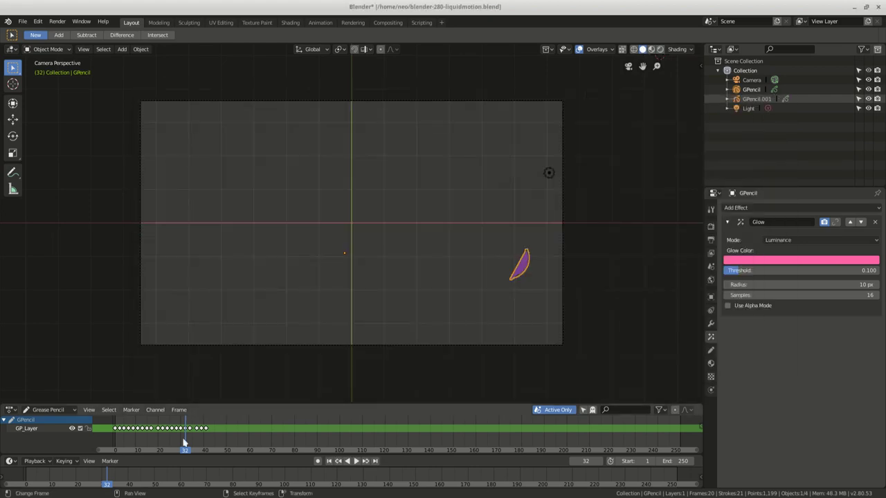
pyautogui.click(660, 49)
pyautogui.press('space')
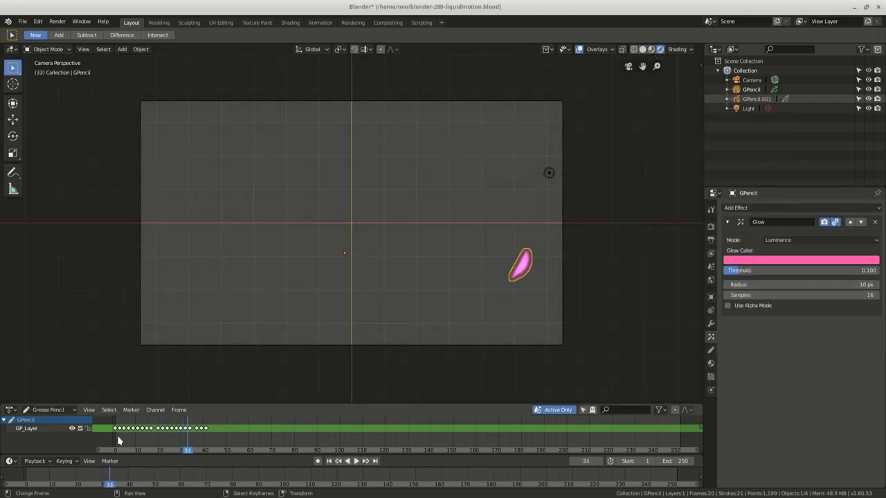
pyautogui.hotkey('shift', 'Left')
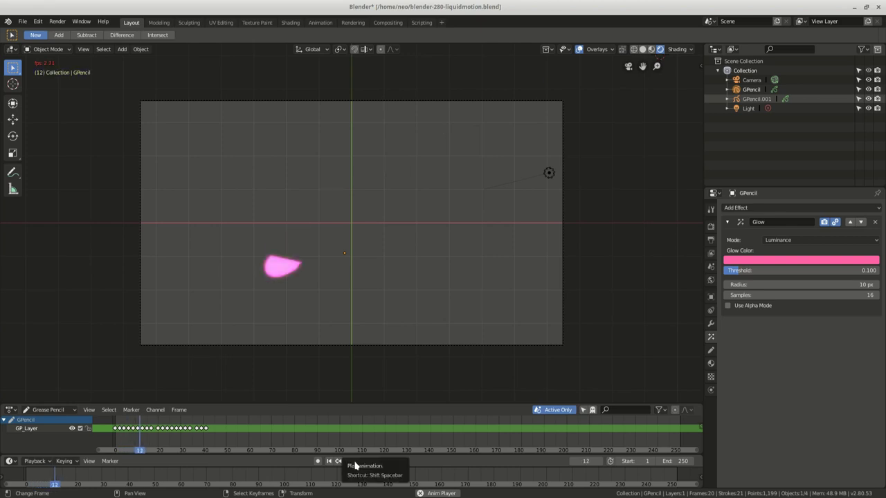
pyautogui.click(352, 461)
# Hide the Glow effect in the viewport, replay the animation and render the frame again.
pyautogui.click(327, 462)
pyautogui.click(835, 222)
pyautogui.press('space')
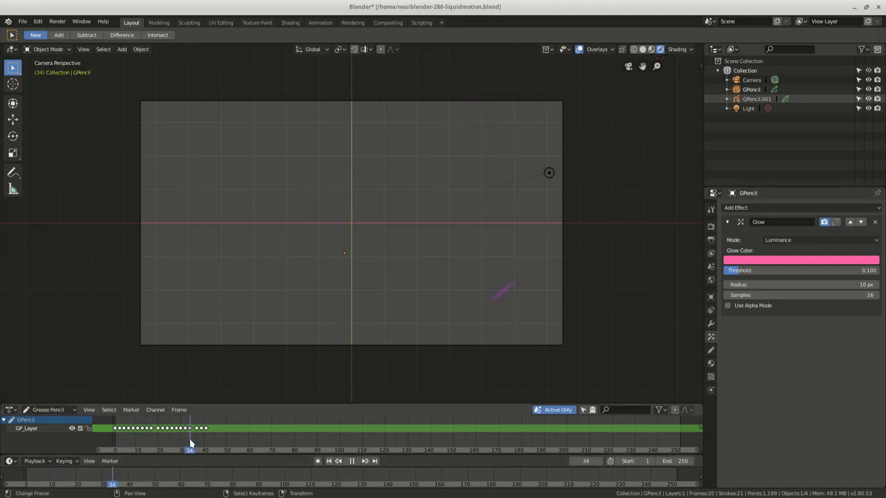
pyautogui.press('space')
pyautogui.press('F12')
pyautogui.moveTo(594, 46); pyautogui.dragTo(401, 84)
pyautogui.press('Escape')
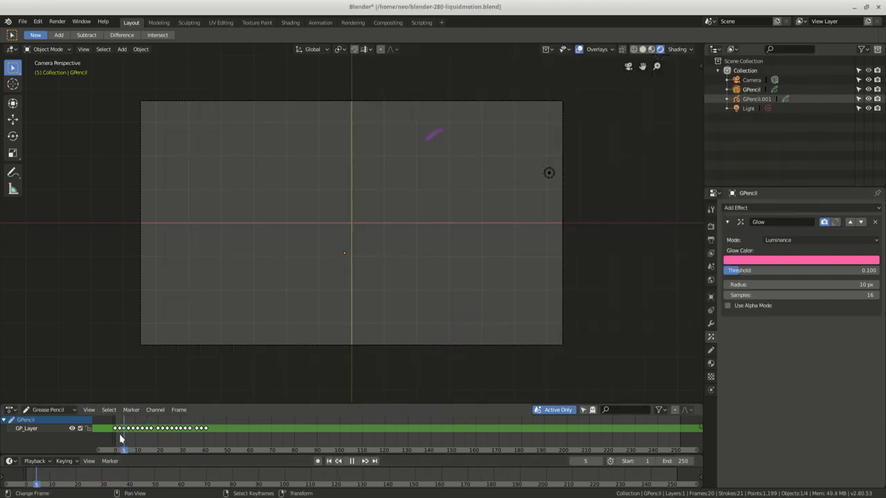
# Open blender-280-liquidmotion2.blend and play its animation, stopping back at frame 1.
pyautogui.click(23, 22)
pyautogui.click(36, 42)
pyautogui.doubleClick(164, 256)
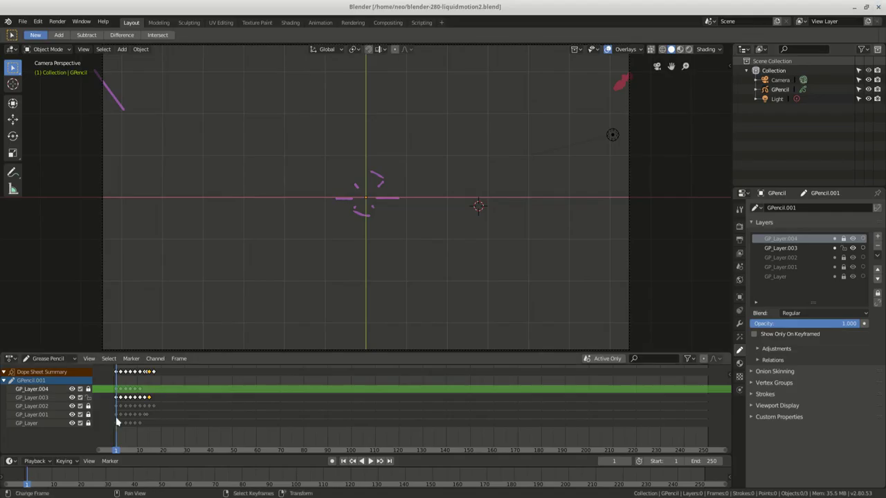
pyautogui.press('space')
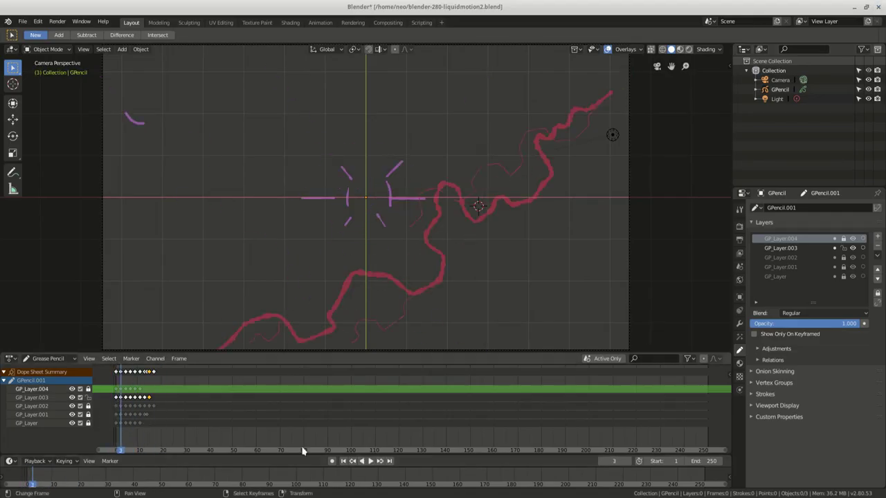
pyautogui.click(369, 461)
pyautogui.click(371, 462)
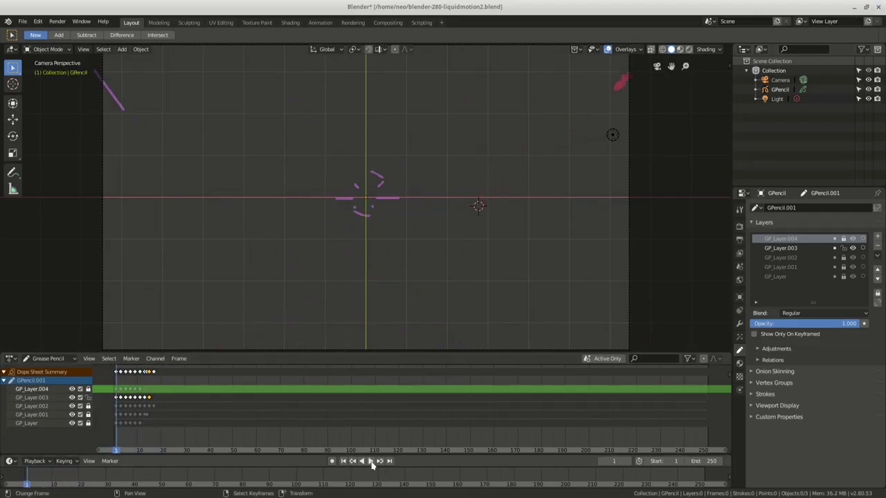
pyautogui.press('Escape')
# Start a new General scene, delete the cube and align the camera to the top view.
pyautogui.click(22, 22)
pyautogui.moveTo(34, 33)
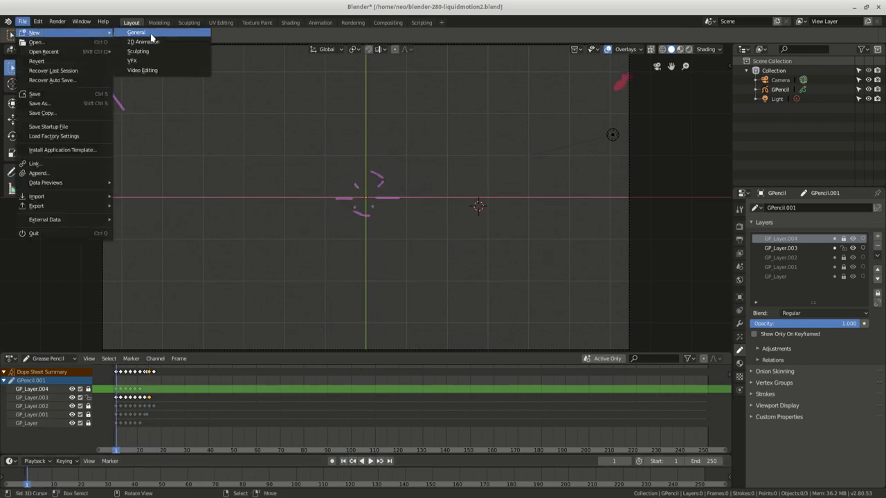
pyautogui.click(135, 31)
pyautogui.click(83, 49)
pyautogui.click(206, 154)
pyautogui.press('Delete')
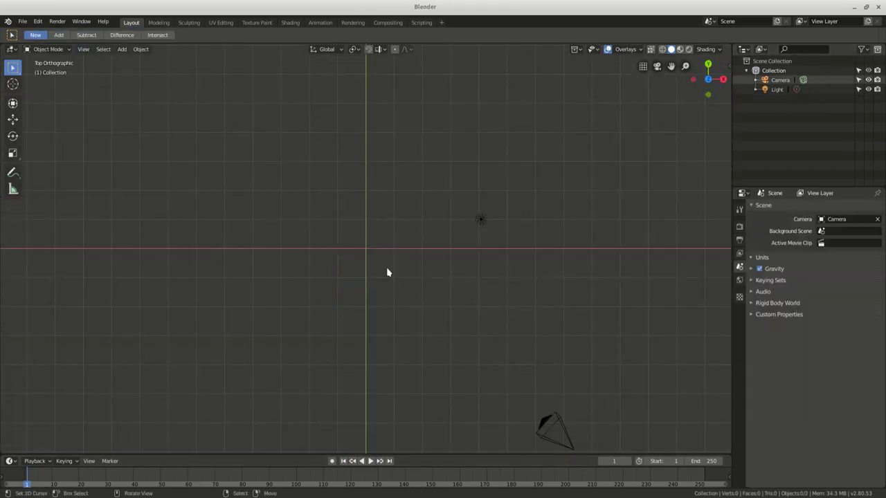
pyautogui.click(83, 49)
pyautogui.click(235, 172)
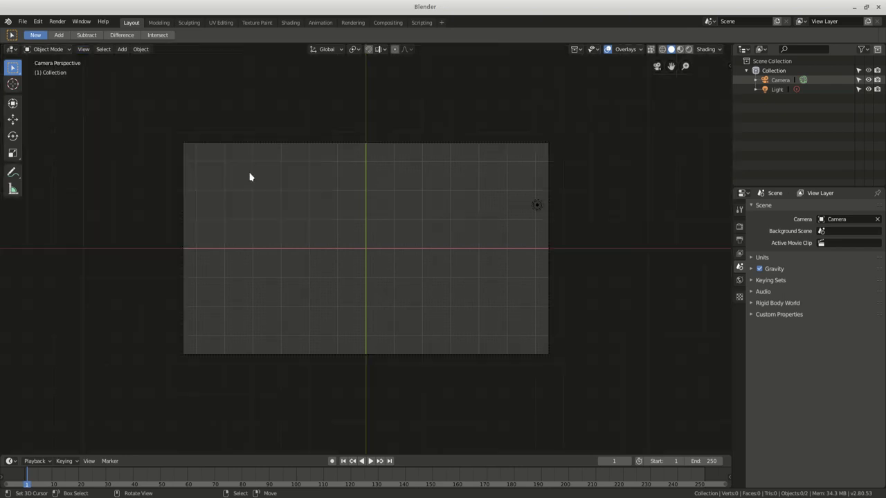
# Split off a taller Dope Sheet area below the viewport and add a blank Grease Pencil object.
pyautogui.moveTo(711, 409); pyautogui.dragTo(711, 413)
pyautogui.click(10, 420)
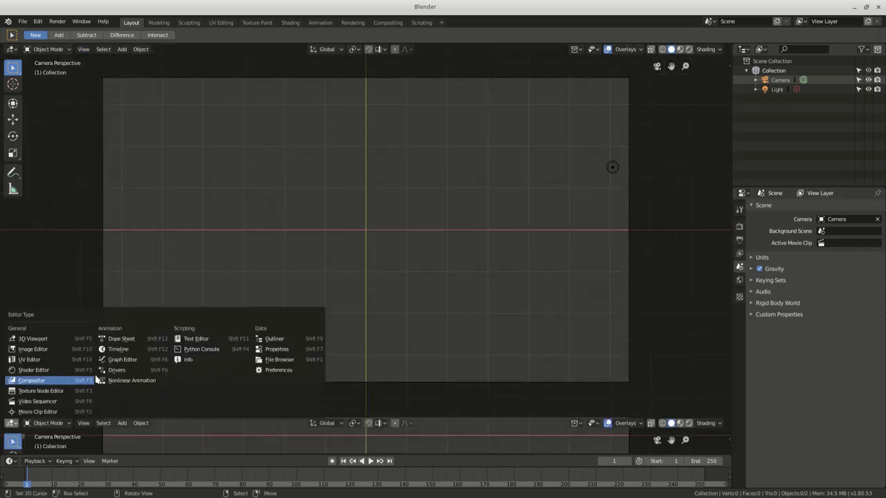
pyautogui.click(121, 339)
pyautogui.moveTo(214, 417); pyautogui.dragTo(317, 388)
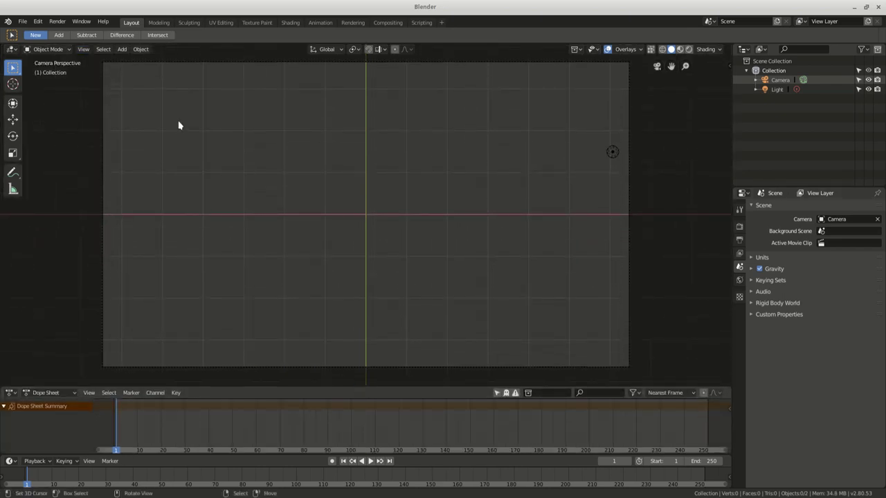
pyautogui.click(122, 49)
pyautogui.click(208, 108)
# Enter Draw mode, choose the Draw Noise brush and check its stroke options.
pyautogui.click(48, 50)
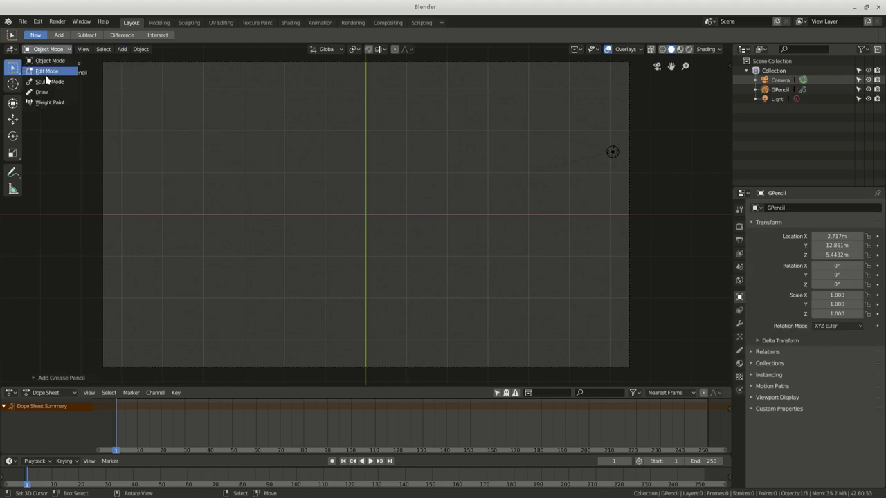
pyautogui.click(48, 97)
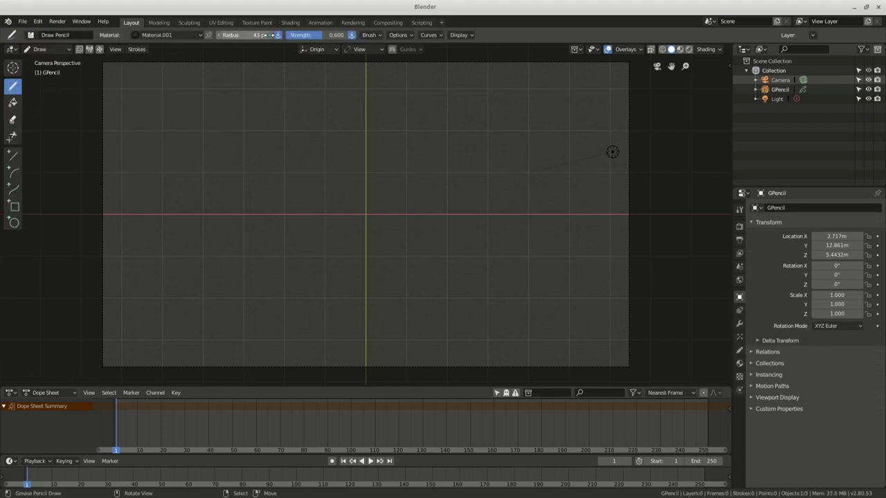
pyautogui.click(369, 34)
pyautogui.click(374, 60)
pyautogui.click(412, 63)
pyautogui.click(399, 35)
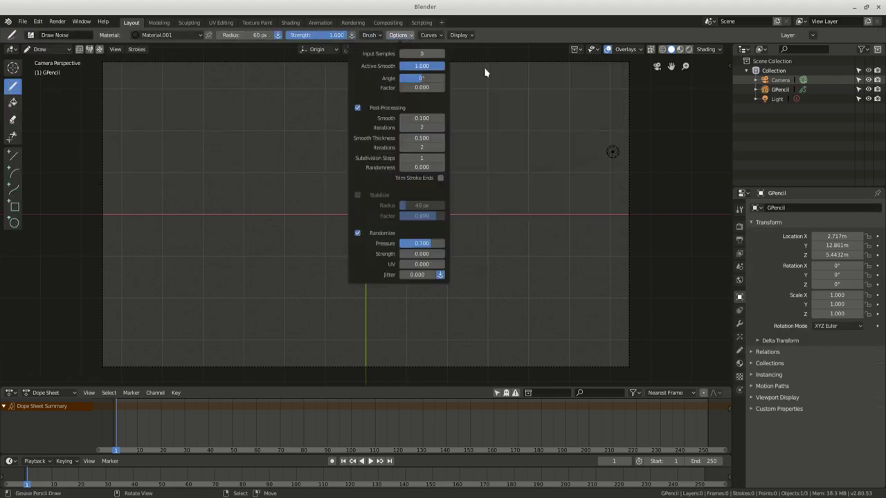
# Add the GP_Layer layer in Object Data properties, checking onion skin, overlay and guide settings.
pyautogui.click(740, 349)
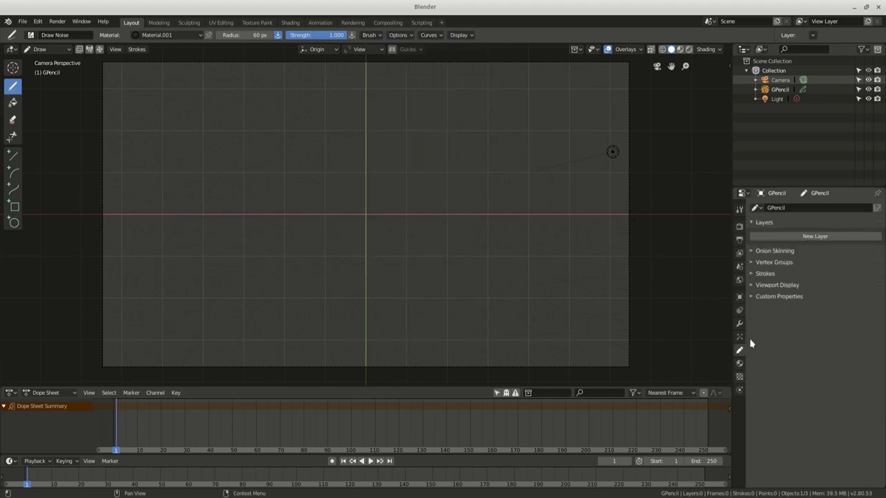
pyautogui.click(775, 251)
pyautogui.click(627, 49)
pyautogui.click(866, 237)
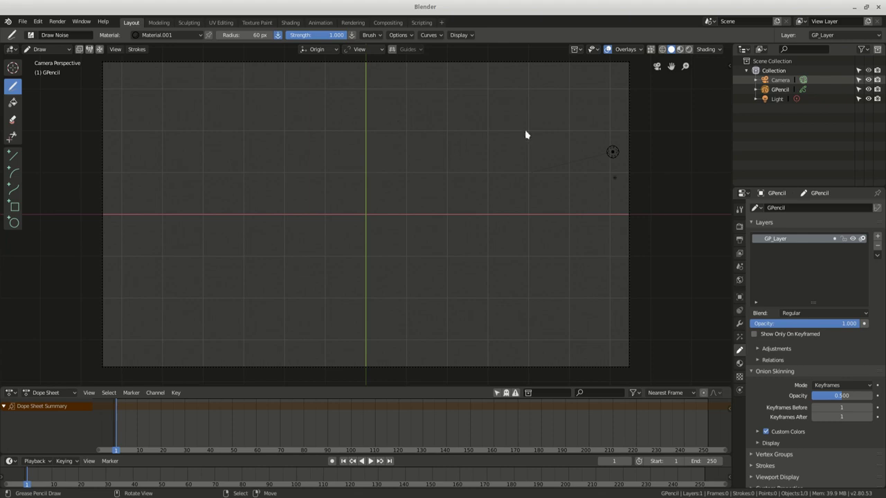
pyautogui.click(402, 49)
# Turn on circular drawing guides in Draw mode and switch the Dope Sheet to Grease Pencil.
pyautogui.hotkey('ctrl', 'Tab')
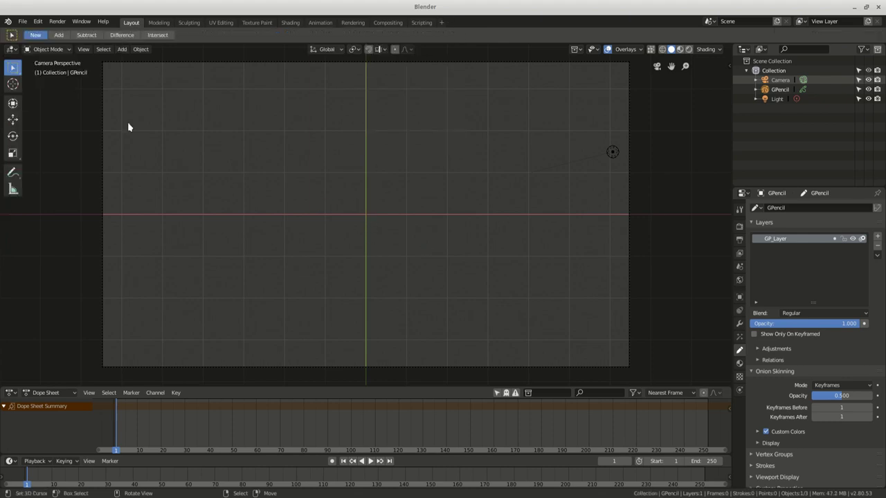
pyautogui.hotkey('ctrl', 'Tab')
pyautogui.click(408, 49)
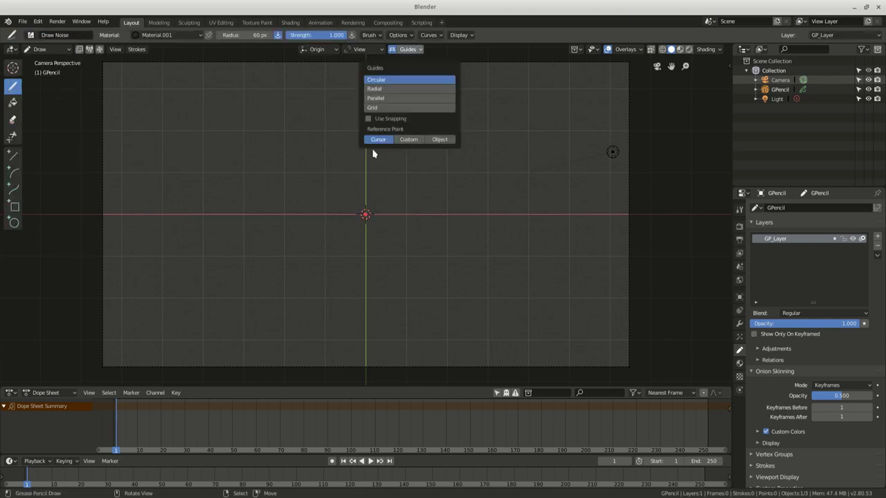
pyautogui.click(49, 393)
pyautogui.click(49, 445)
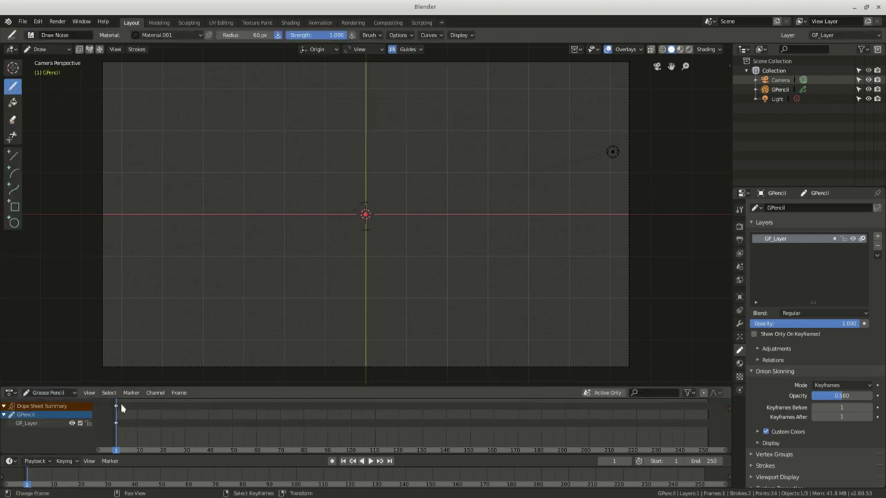
pyautogui.press('Escape')
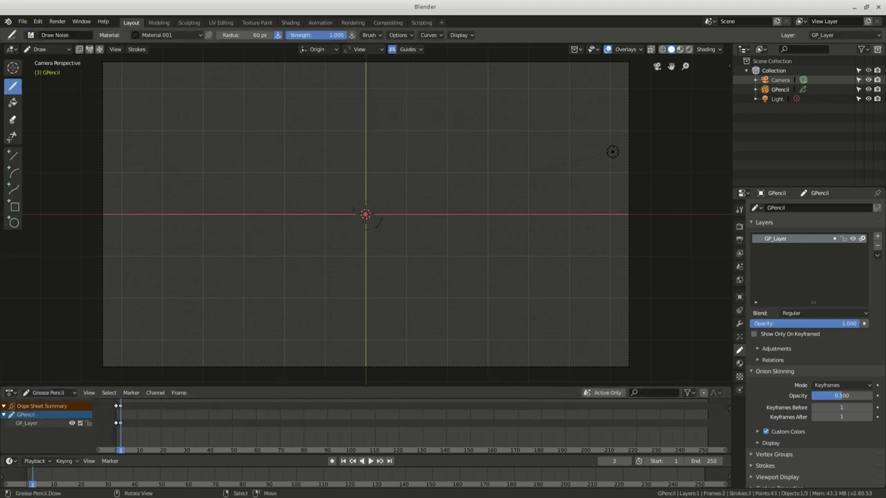
# Draw arc strokes around the centre, stepping forward two frames between each drawing.
pyautogui.press('Right')
pyautogui.press('Right')
pyautogui.moveTo(351, 218)
pyautogui.mouseDown()
pyautogui.moveTo(367, 231)
pyautogui.moveTo(345, 223)
pyautogui.mouseUp()
pyautogui.press('Right')
pyautogui.press('Right')
pyautogui.press('Right')
pyautogui.press('Right')
pyautogui.moveTo(369, 191); pyautogui.dragTo(388, 223)
pyautogui.press('Right')
pyautogui.press('Right')
pyautogui.press('Right')
pyautogui.press('Right')
pyautogui.press('Right')
pyautogui.press('Right')
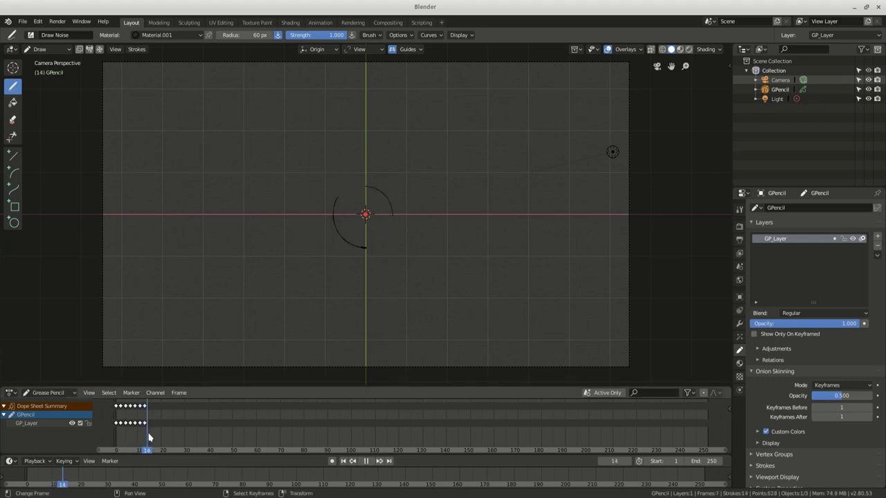
pyautogui.press('Right')
pyautogui.press('Right')
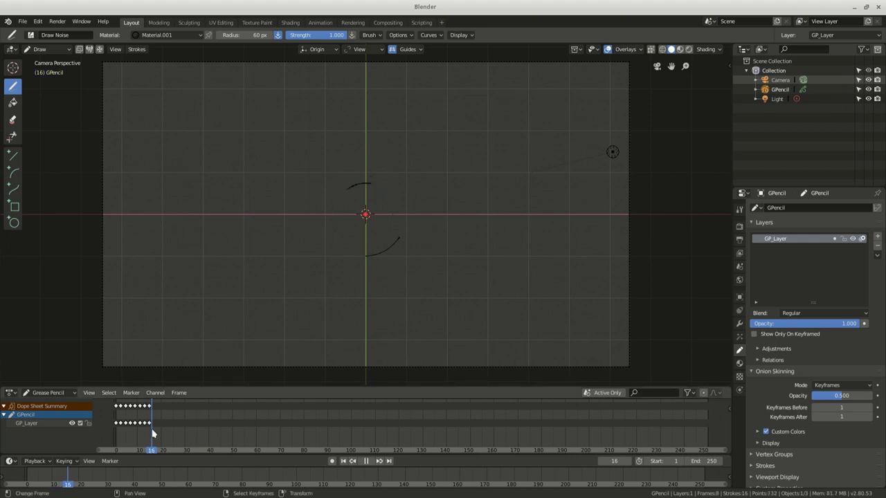
pyautogui.moveTo(398, 238); pyautogui.dragTo(405, 234)
pyautogui.press('Right')
pyautogui.press('Right')
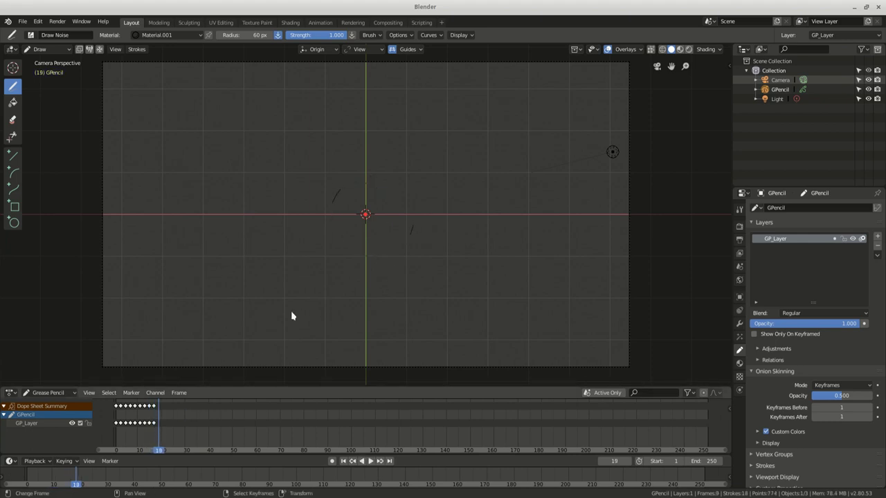
pyautogui.moveTo(327, 218); pyautogui.dragTo(327, 225)
# Play the arc animation forward and in reverse, briefly entering Edit Mode.
pyautogui.press('space')
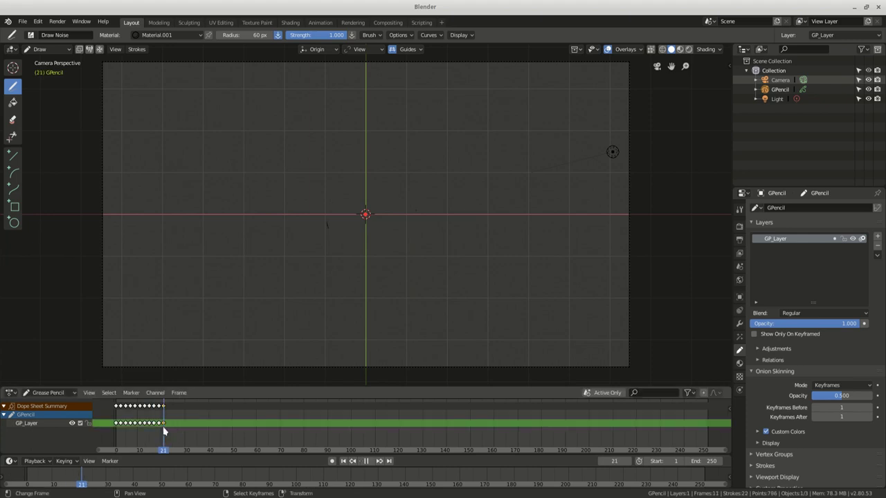
pyautogui.click(47, 49)
pyautogui.click(48, 70)
pyautogui.press('Tab')
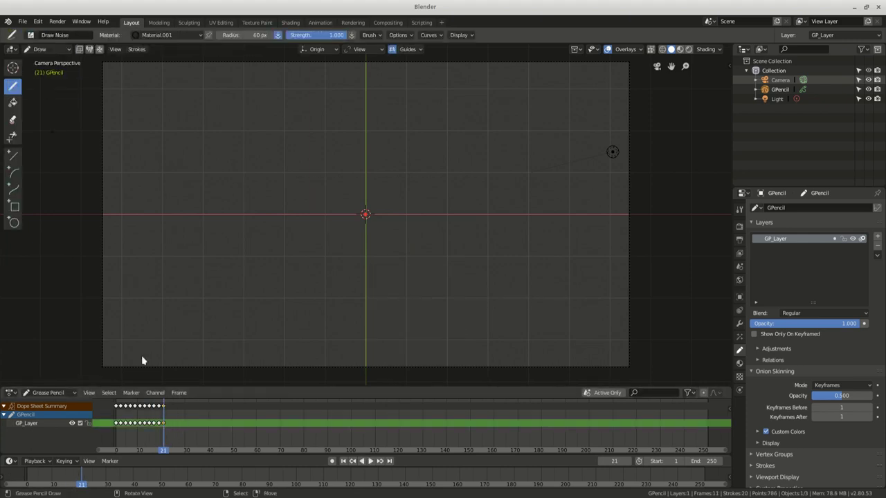
pyautogui.hotkey('ctrl', 'shift', 'space')
# Make the material's stroke colour magenta and turn off its fill.
pyautogui.click(739, 364)
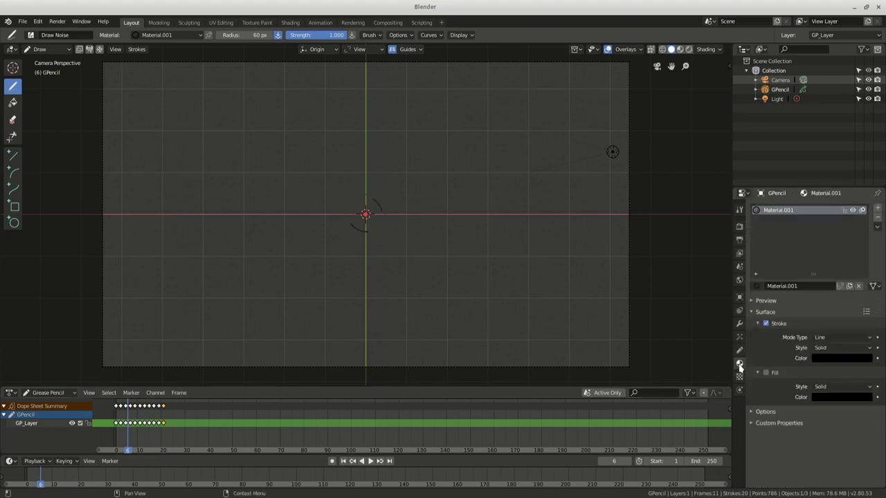
pyautogui.click(826, 360)
pyautogui.click(842, 269)
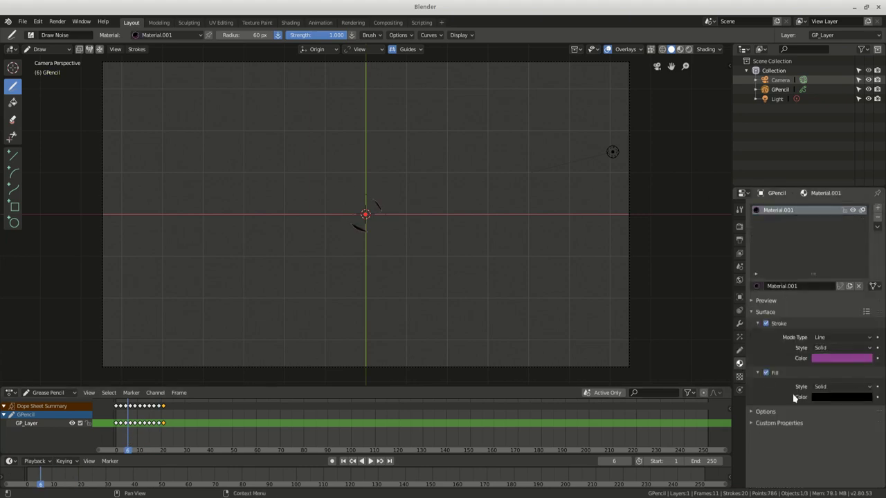
pyautogui.click(766, 373)
pyautogui.press('space')
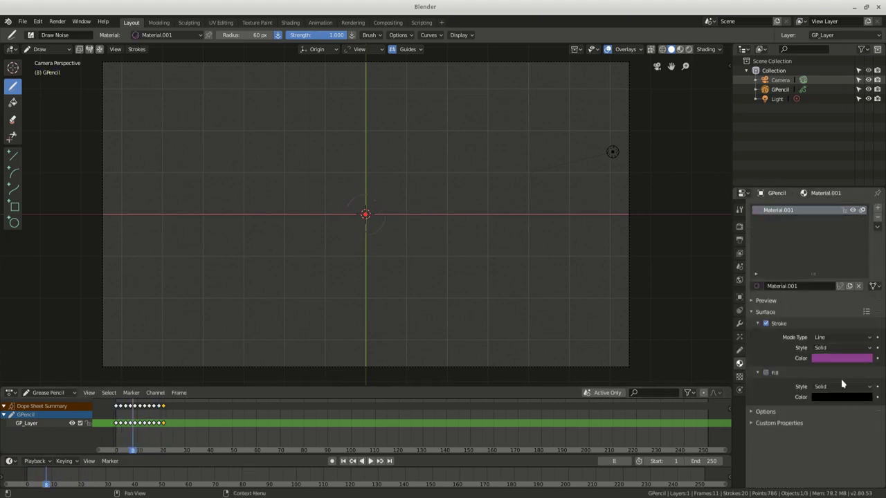
# Rename the arc layer to circ and begin renaming the new layer above it to lin.
pyautogui.click(739, 352)
pyautogui.write('cir')
pyautogui.press('Return')
pyautogui.doubleClick(782, 238)
pyautogui.write('lin')
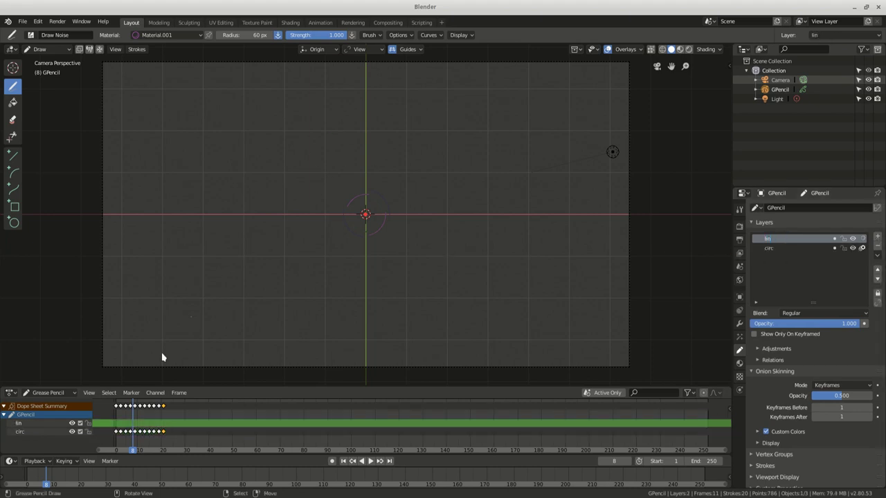
# Draw short radial rays on the lin layer at frames 3 through 11, then preview backward.
pyautogui.hotkey('shift', 'Left')
pyautogui.click(411, 49)
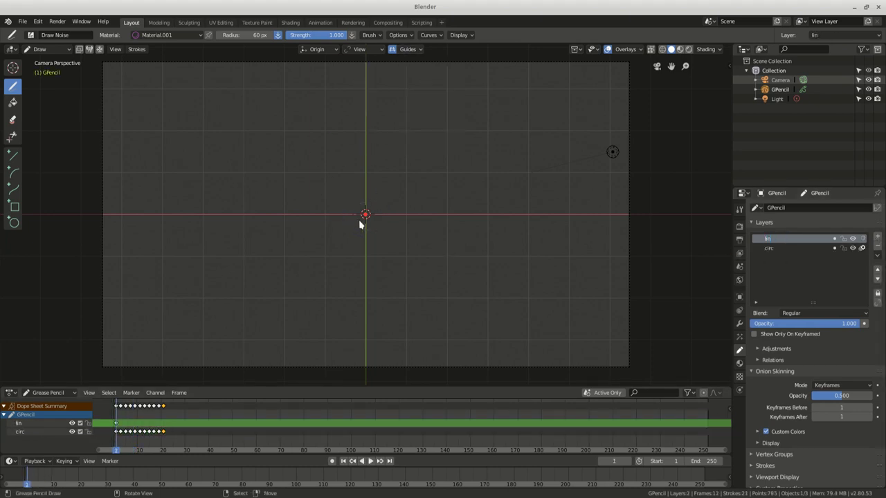
pyautogui.press('Right')
pyautogui.press('Right')
pyautogui.click(379, 246)
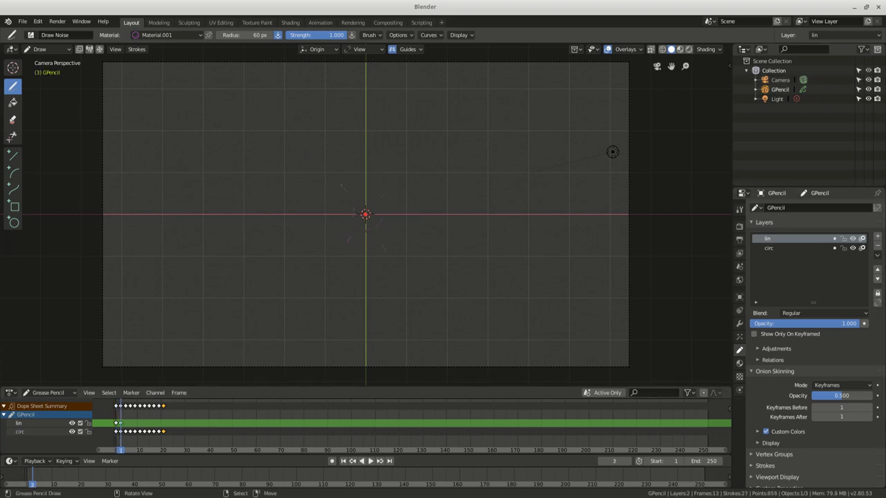
pyautogui.press('Right')
pyautogui.press('Right')
pyautogui.moveTo(392, 185); pyautogui.dragTo(412, 159)
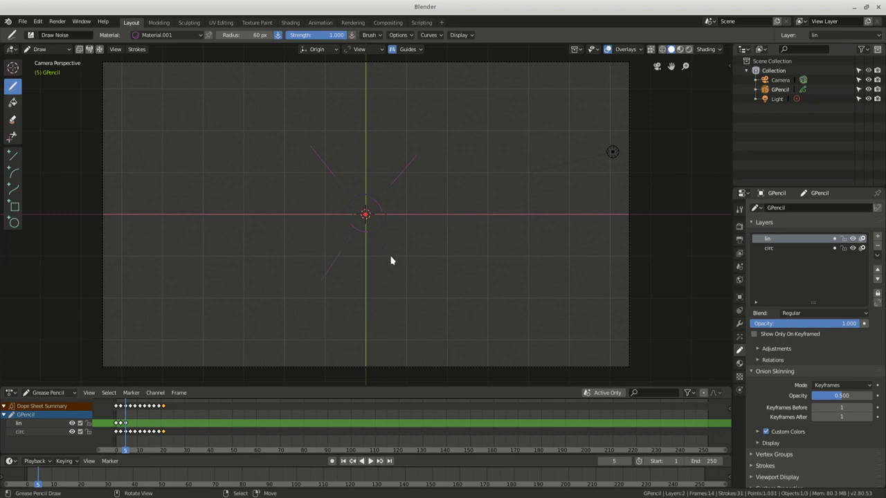
pyautogui.press('Right')
pyautogui.press('Right')
pyautogui.moveTo(391, 261); pyautogui.dragTo(408, 292)
pyautogui.press('Right')
pyautogui.press('Right')
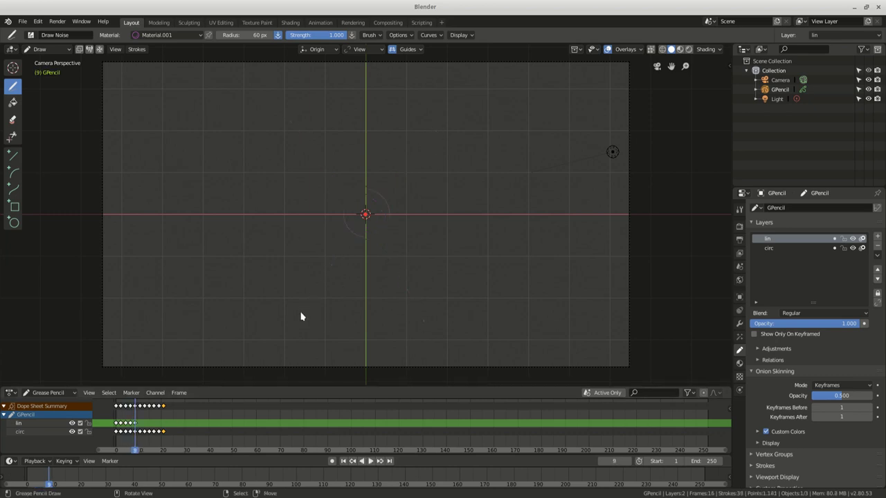
pyautogui.press('Right')
pyautogui.press('Right')
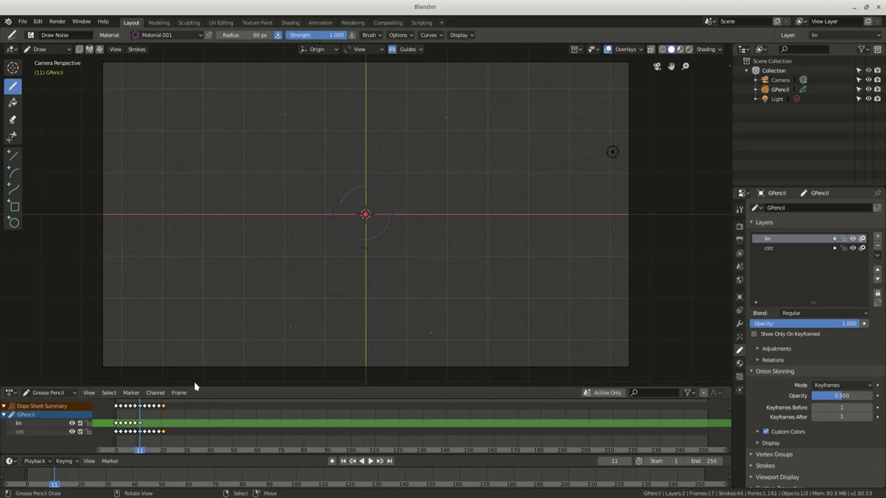
pyautogui.hotkey('shift', 'ctrl', 'space')
pyautogui.press('Escape')
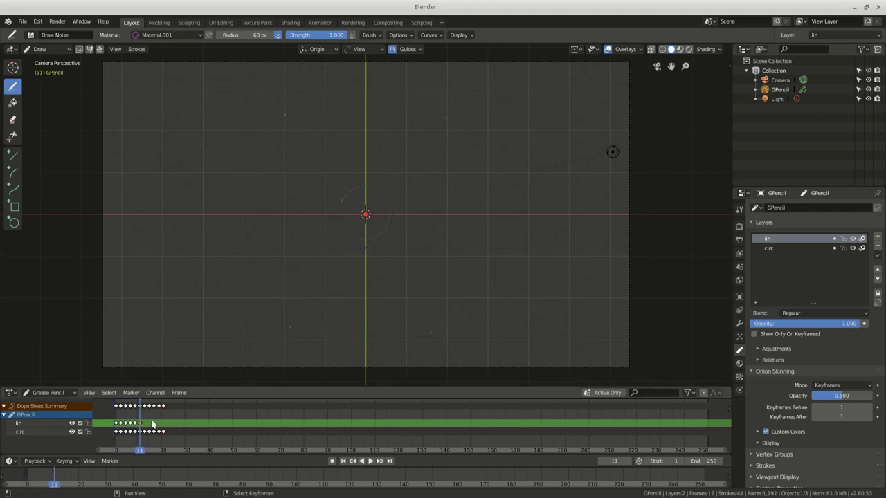
# Box-select and delete the stray dots in Edit Mode with circ locked, then scrub frames 0–15.
pyautogui.press('Tab')
pyautogui.moveTo(219, 82); pyautogui.dragTo(450, 241)
pyautogui.click(843, 249)
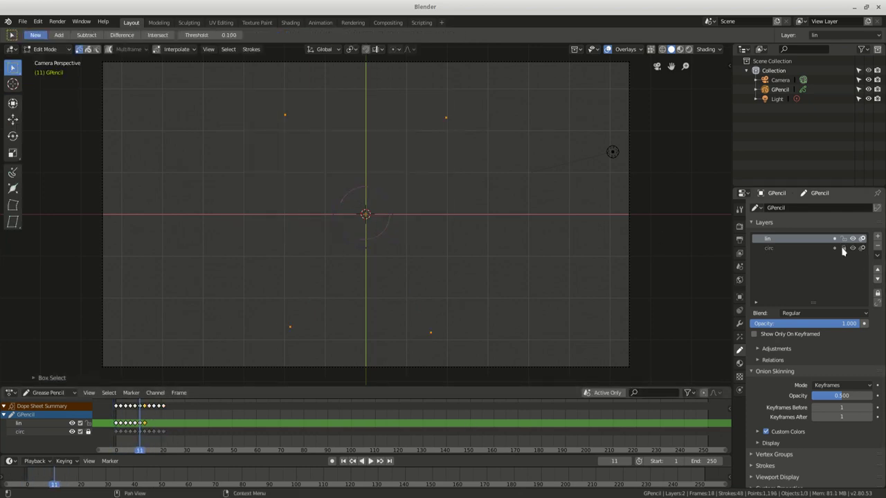
pyautogui.press('x')
pyautogui.click(362, 192)
pyautogui.hotkey('shift', 'ctrl', 'space')
pyautogui.moveTo(146, 439); pyautogui.dragTo(108, 437)
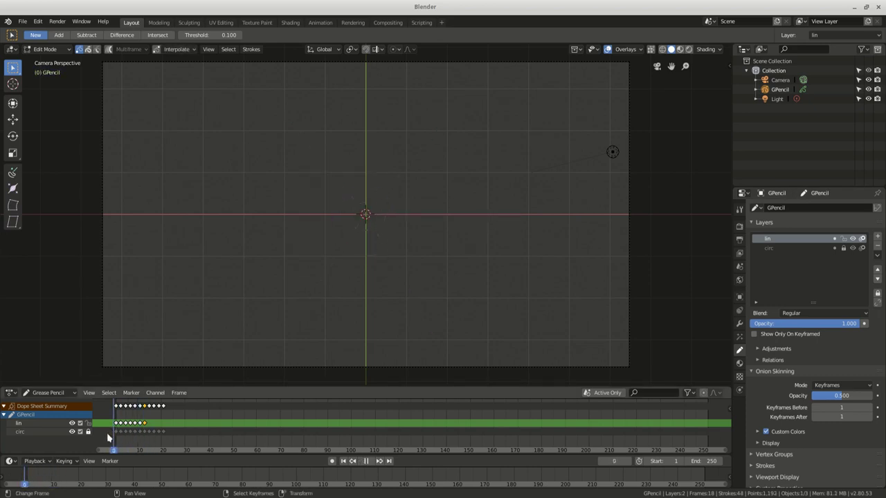
pyautogui.moveTo(159, 448)
pyautogui.mouseDown()
pyautogui.moveTo(105, 426)
pyautogui.moveTo(140, 438)
pyautogui.mouseUp()
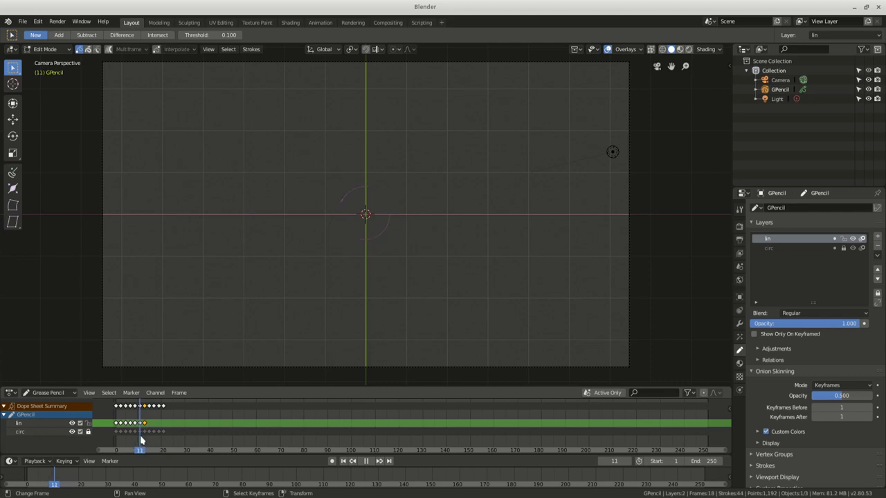
pyautogui.moveTo(141, 440)
pyautogui.mouseDown()
pyautogui.moveTo(148, 426)
pyautogui.moveTo(131, 433)
pyautogui.mouseUp()
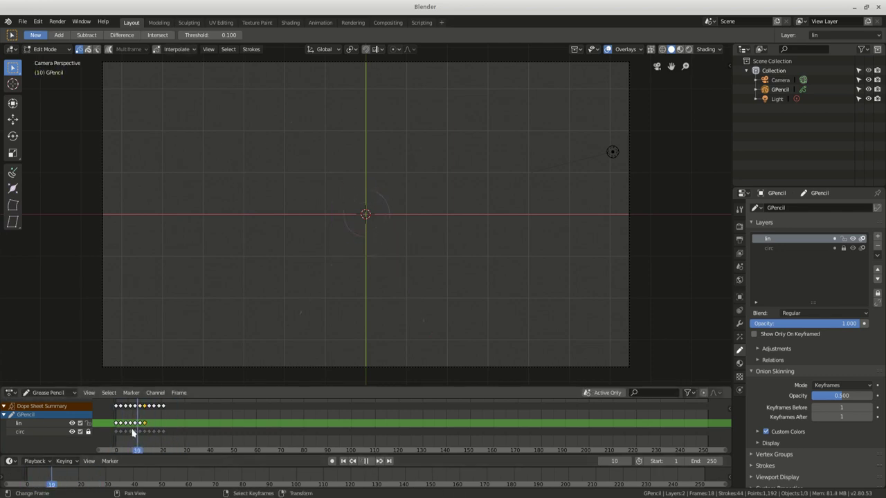
# Add a Glow visual effect to the strokes with a pink glow colour.
pyautogui.click(739, 336)
pyautogui.click(817, 208)
pyautogui.click(785, 251)
pyautogui.click(796, 260)
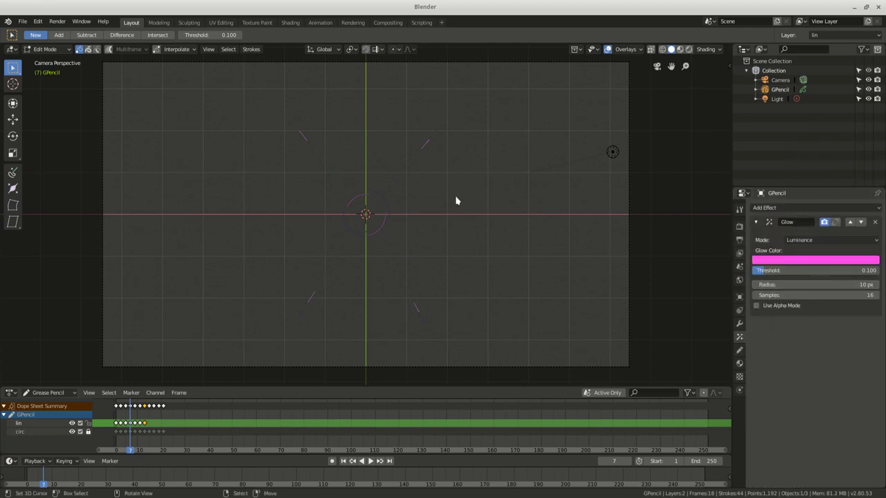
# Render a test frame, adjust the render resolution percentage and render again.
pyautogui.press('F12')
pyautogui.press('Escape')
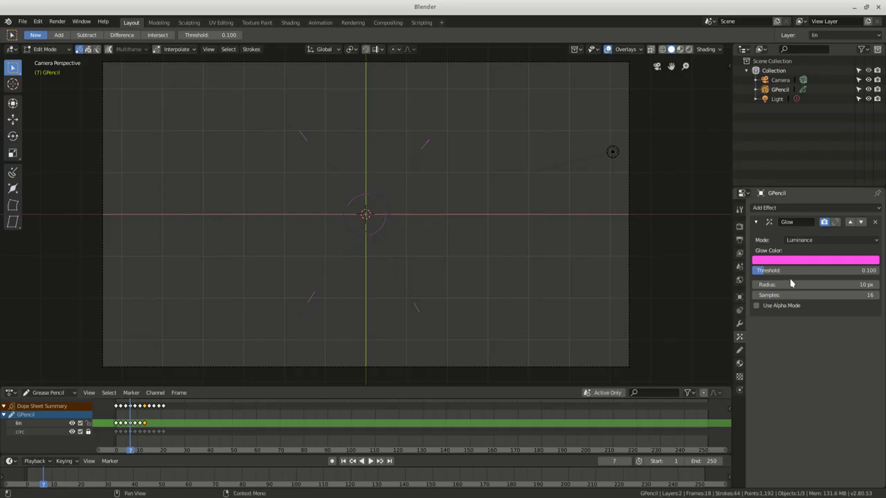
pyautogui.press('Tab')
pyautogui.click(394, 272)
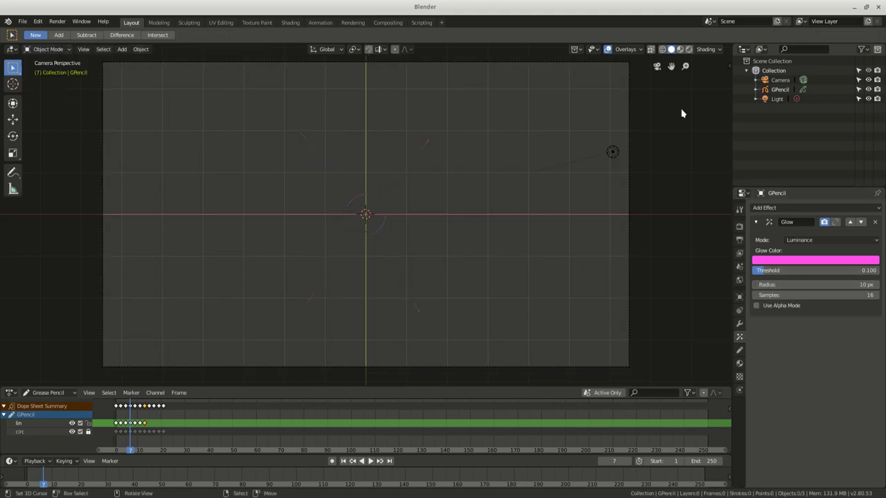
pyautogui.click(740, 239)
pyautogui.doubleClick(842, 238)
pyautogui.press('Return')
pyautogui.click(740, 226)
pyautogui.click(739, 350)
pyautogui.press('F12')
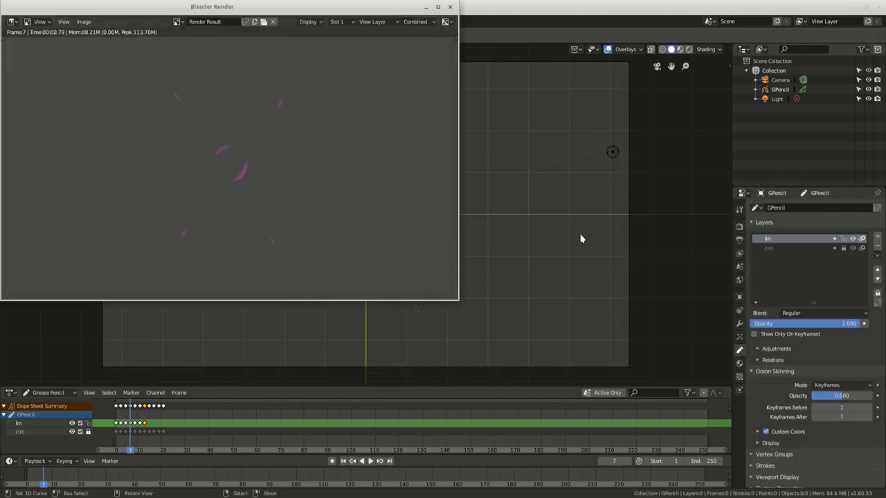
pyautogui.press('Escape')
# Lighten the Glow colour and reduce its radius to 6 px, checking renders and Rendered shading.
pyautogui.click(739, 324)
pyautogui.click(831, 260)
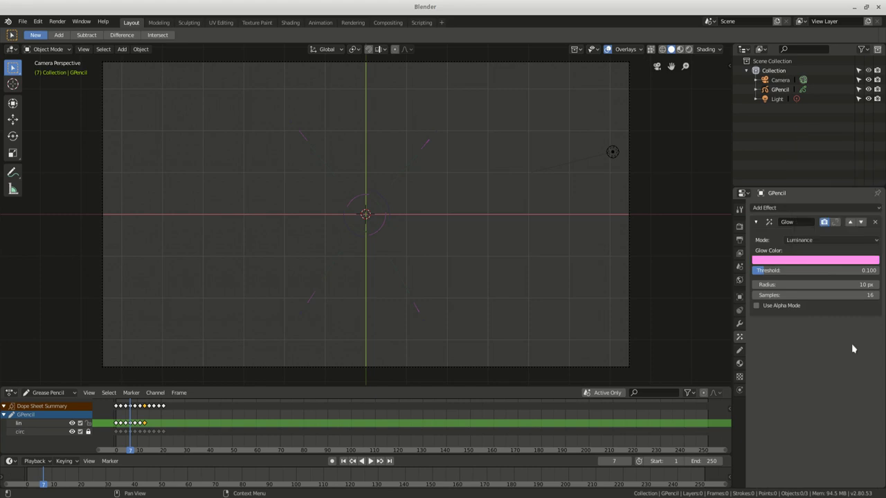
pyautogui.press('F12')
pyautogui.press('Escape')
pyautogui.moveTo(831, 285); pyautogui.dragTo(803, 284)
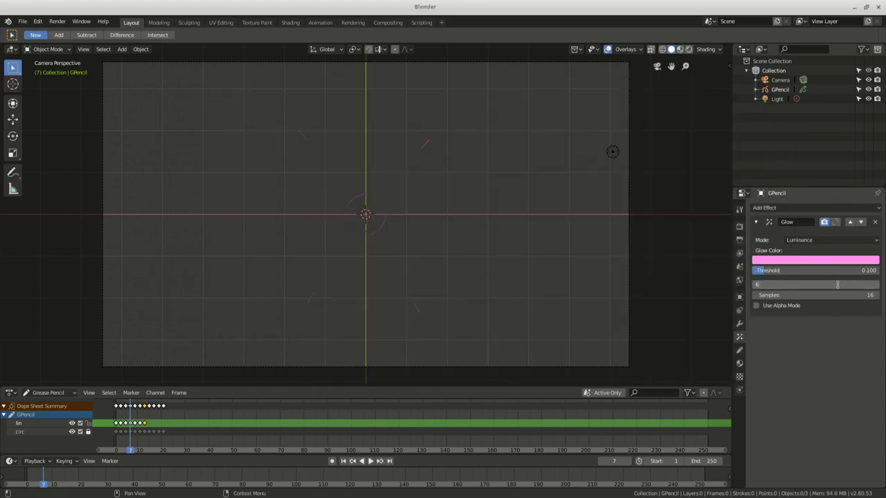
pyautogui.press('F12')
pyautogui.press('Escape')
pyautogui.click(688, 50)
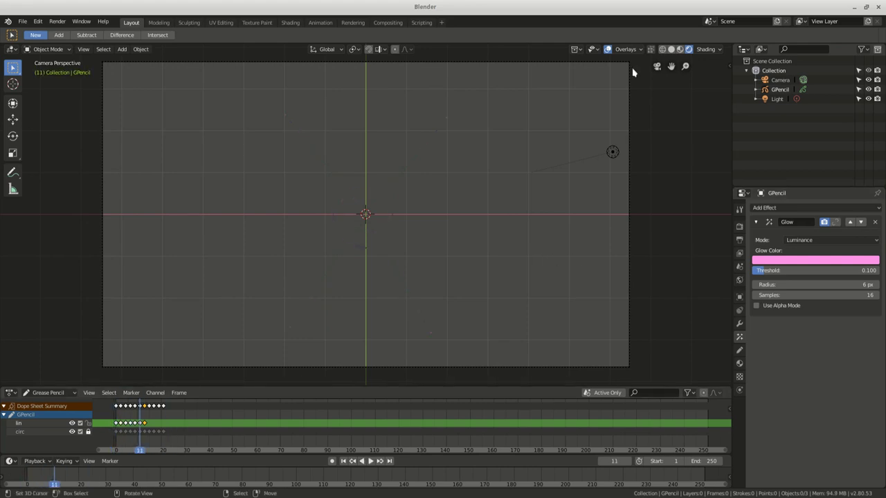
pyautogui.press('space')
pyautogui.press('Escape')
# Try a Shadow effect with a test render, then undo it and play the animation.
pyautogui.click(765, 208)
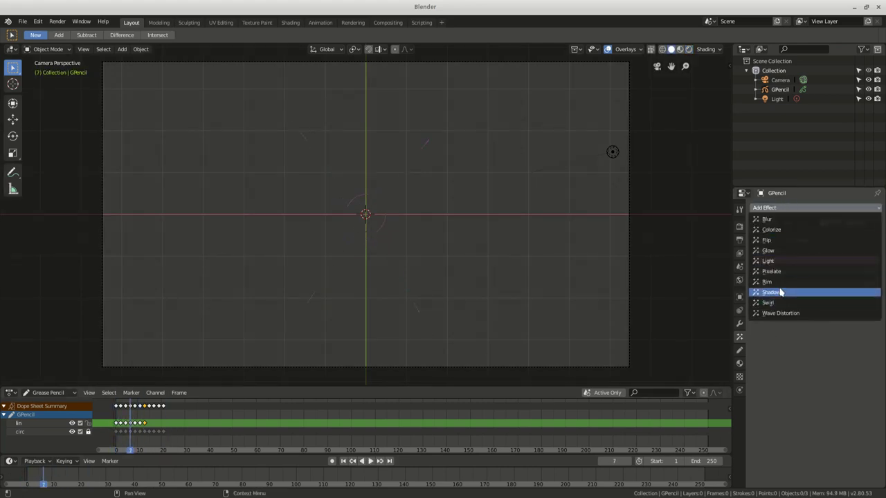
pyautogui.click(782, 295)
pyautogui.click(688, 50)
pyautogui.press('F12')
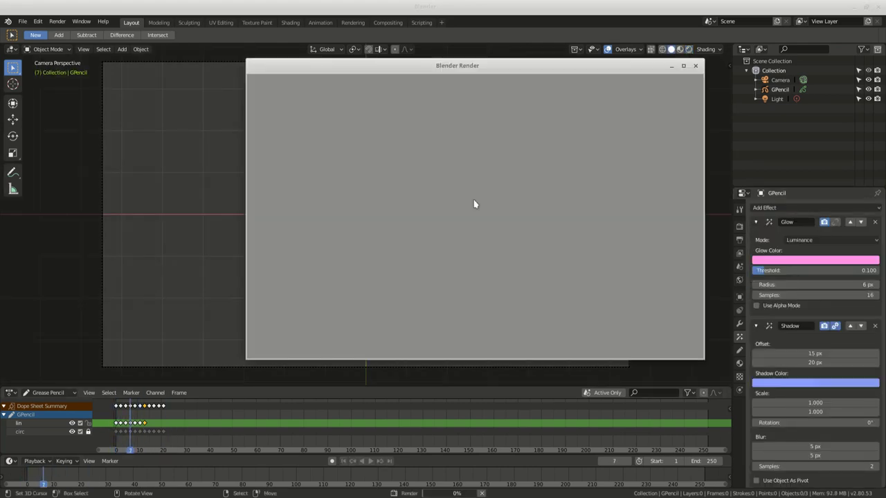
pyautogui.press('Escape')
pyautogui.hotkey('ctrl', 'z')
pyautogui.press('space')
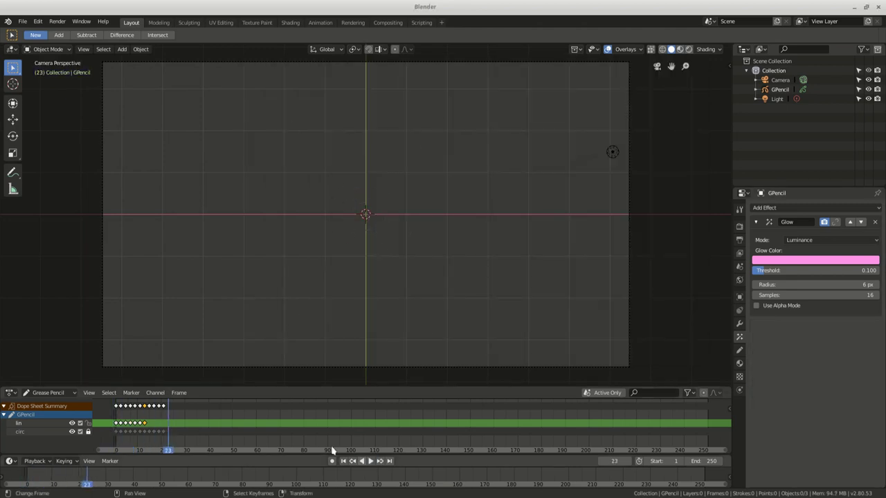
# Stop playback and add a new grease pencil layer named curv.
pyautogui.press('Escape')
pyautogui.click(739, 349)
pyautogui.click(878, 236)
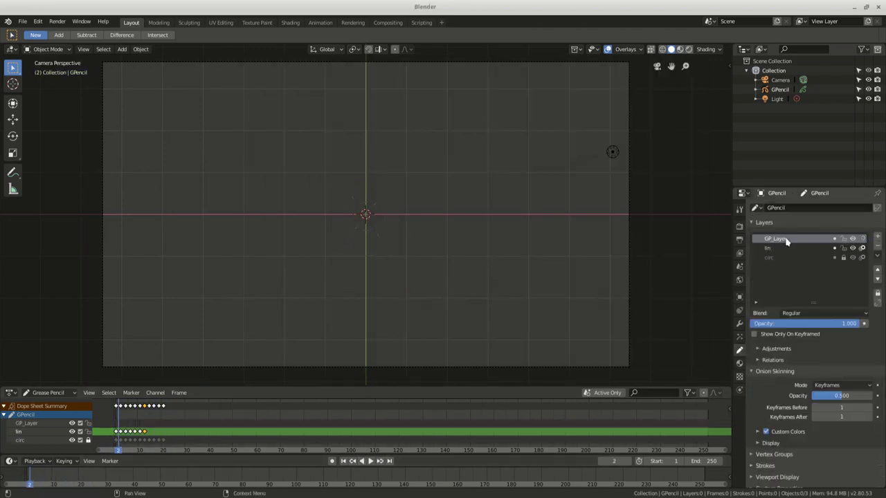
pyautogui.doubleClick(780, 238)
pyautogui.write('v')
pyautogui.press('Return')
# Add a new material slot with a green stroke colour.
pyautogui.click(739, 363)
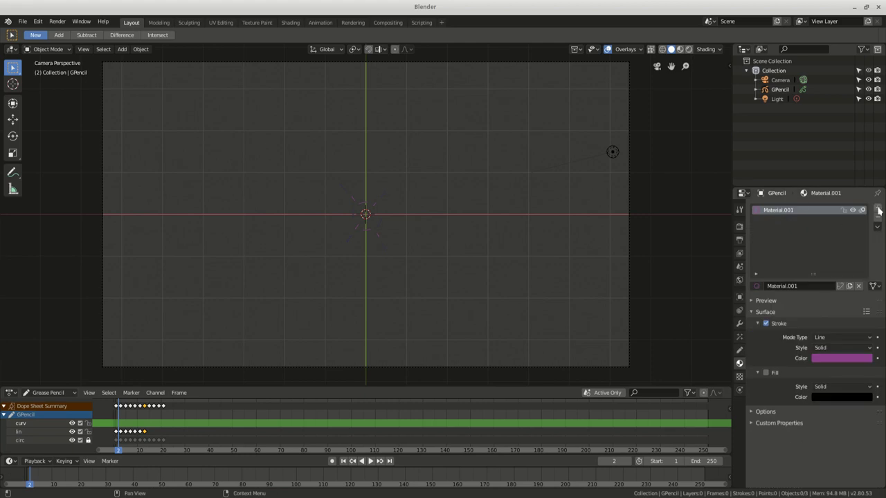
pyautogui.click(878, 210)
pyautogui.click(842, 358)
pyautogui.click(803, 242)
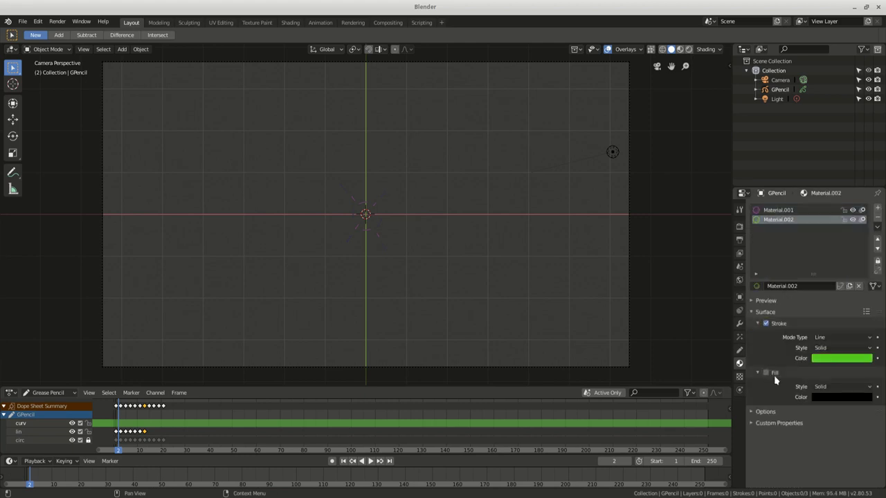
# In Draw mode, draw green arcs near the top left from frame 1 through frame 15.
pyautogui.press('Left')
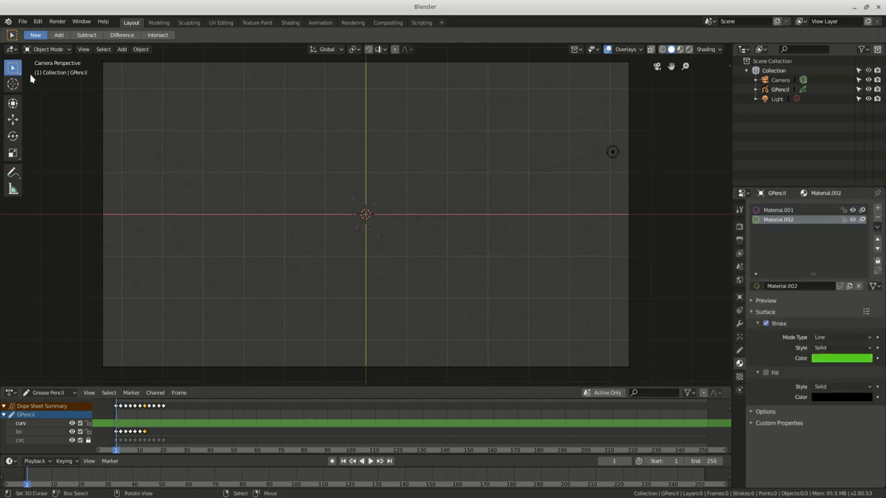
pyautogui.click(48, 50)
pyautogui.click(43, 89)
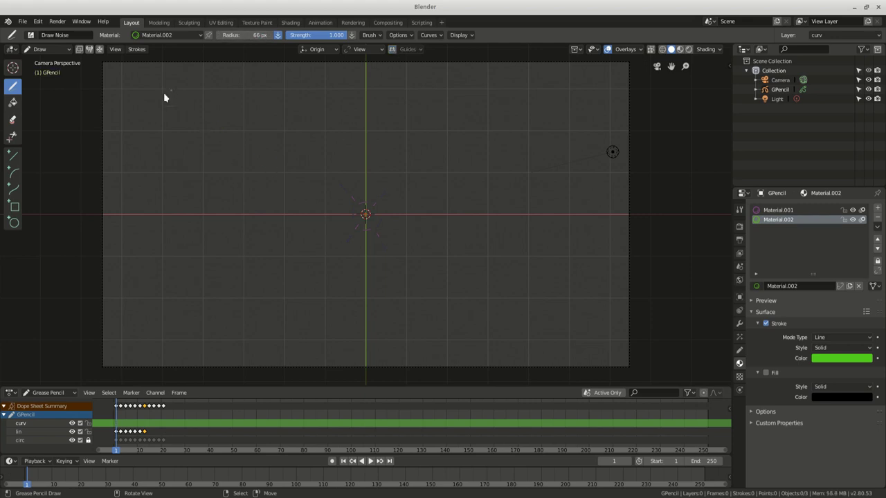
pyautogui.click(121, 450)
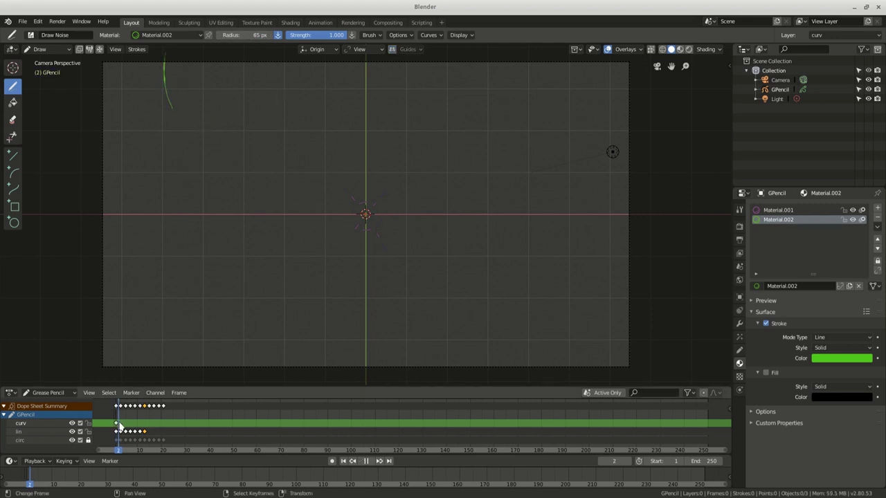
pyautogui.click(739, 349)
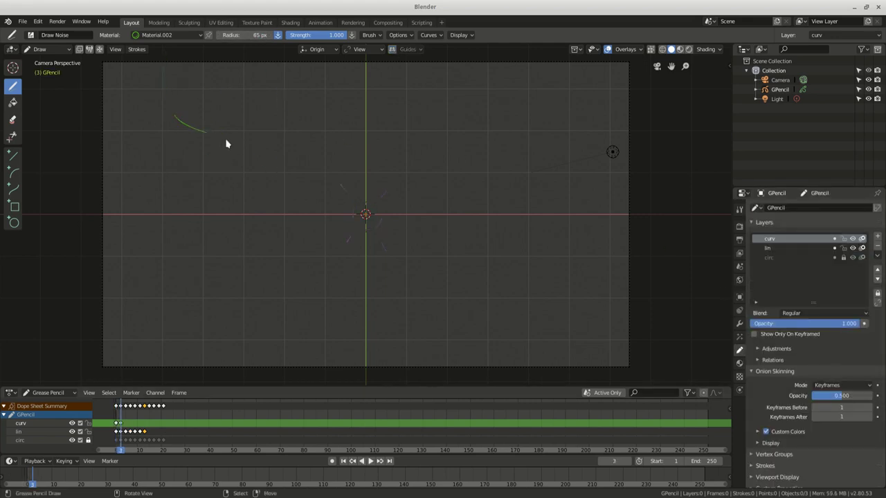
pyautogui.press('Right')
pyautogui.press('Right')
pyautogui.press('Right')
pyautogui.press('Right')
pyautogui.press('Right')
pyautogui.press('Right')
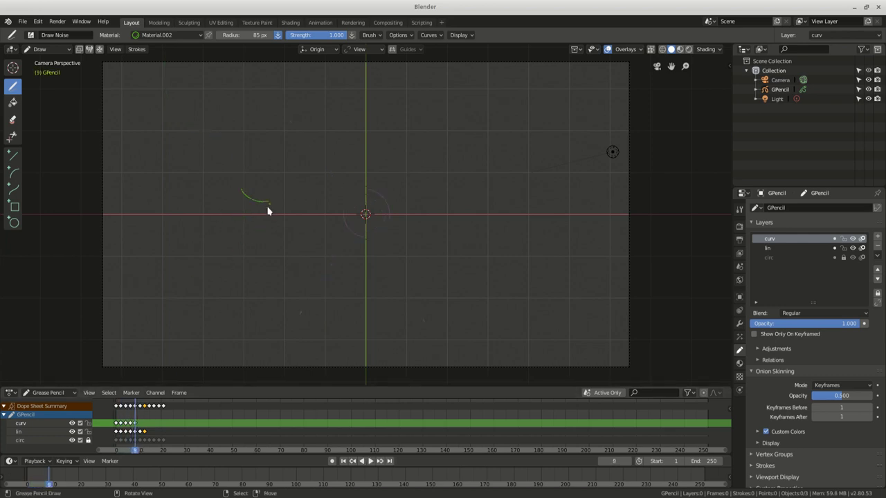
pyautogui.press('Right')
pyautogui.press('Right')
pyautogui.press('Right')
pyautogui.press('Right')
pyautogui.press('Right')
pyautogui.press('Right')
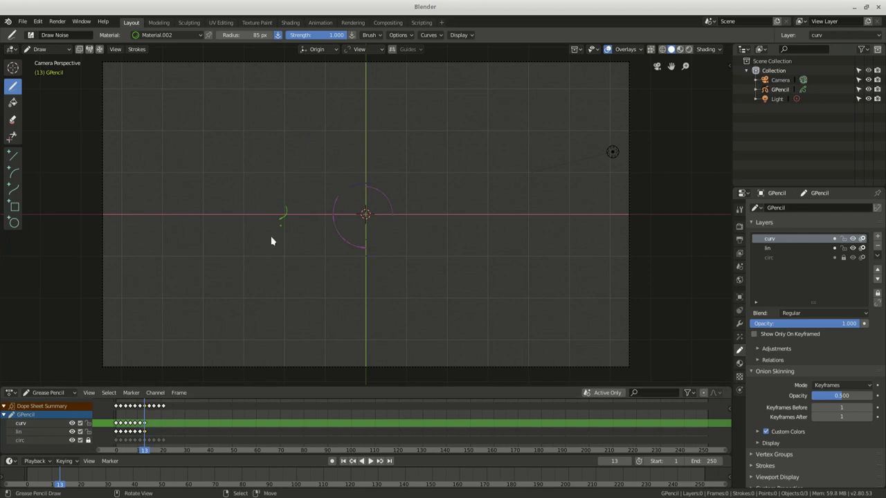
pyautogui.press('Right')
pyautogui.press('Right')
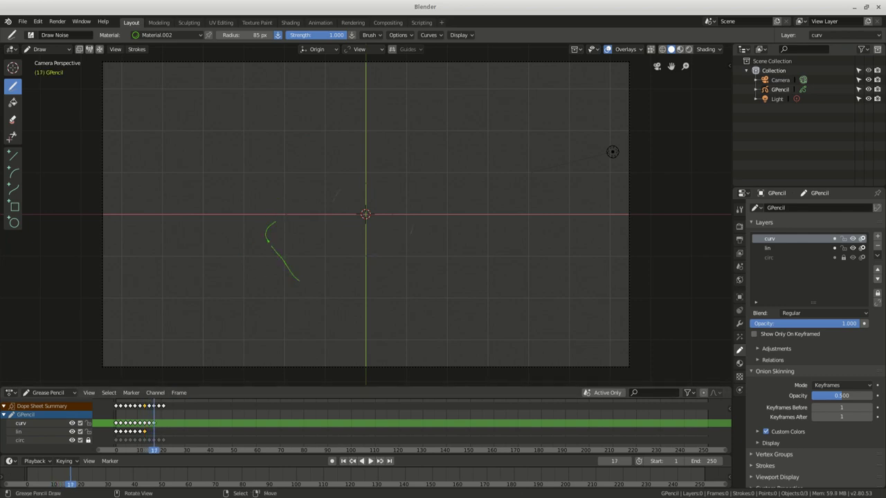
# Adjust stroke smoothing and randomize, then continue the arc keys through frames 25–31.
pyautogui.click(404, 36)
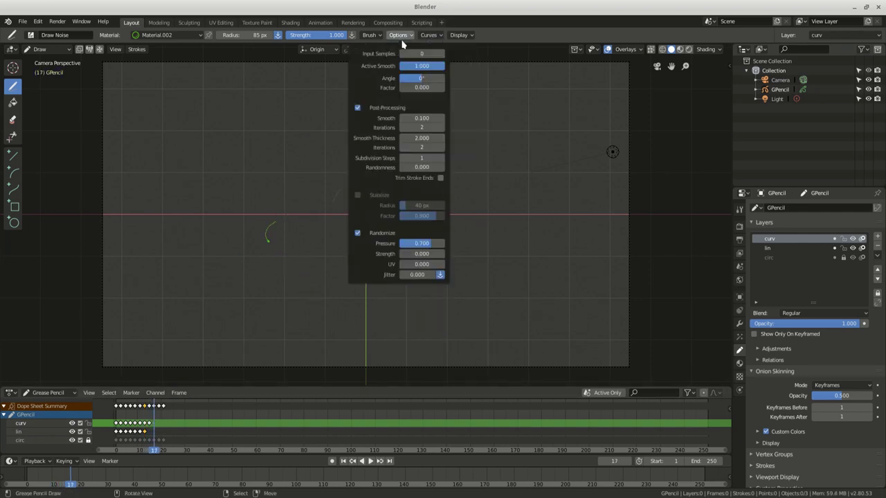
pyautogui.press('Right')
pyautogui.press('Right')
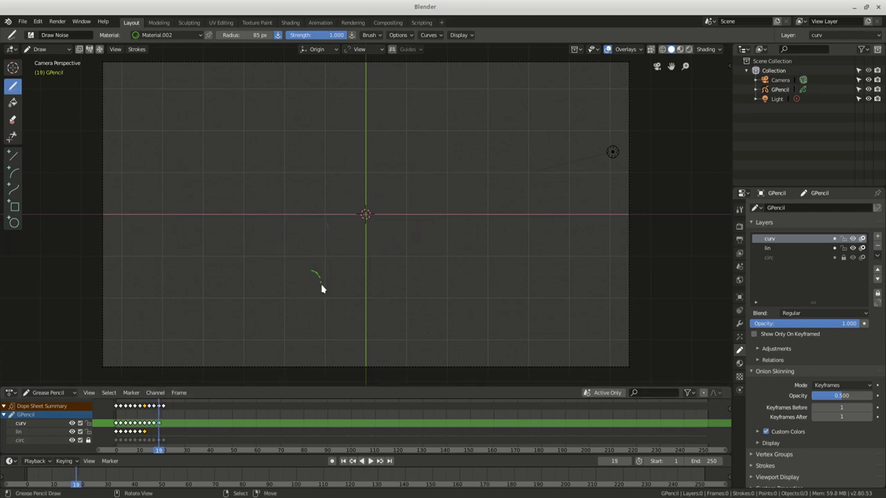
pyautogui.press('Right')
pyautogui.press('Right')
pyautogui.press('space')
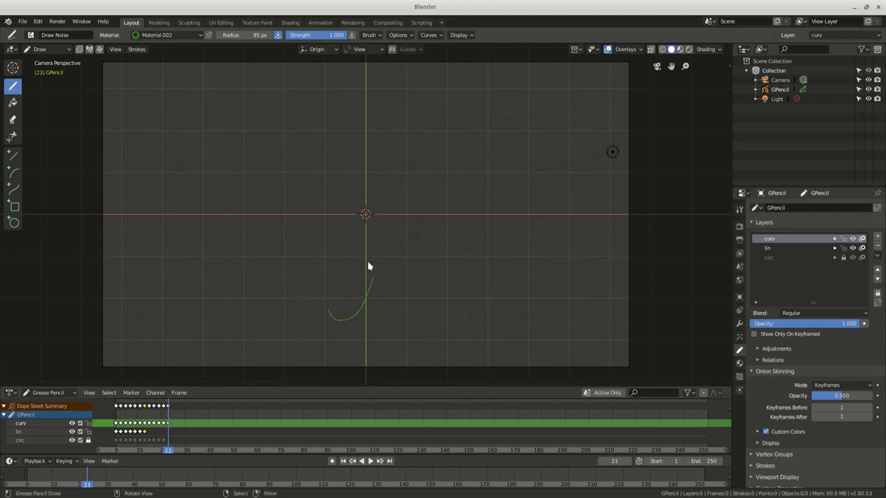
pyautogui.press('Right')
pyautogui.press('Right')
pyautogui.press('Right')
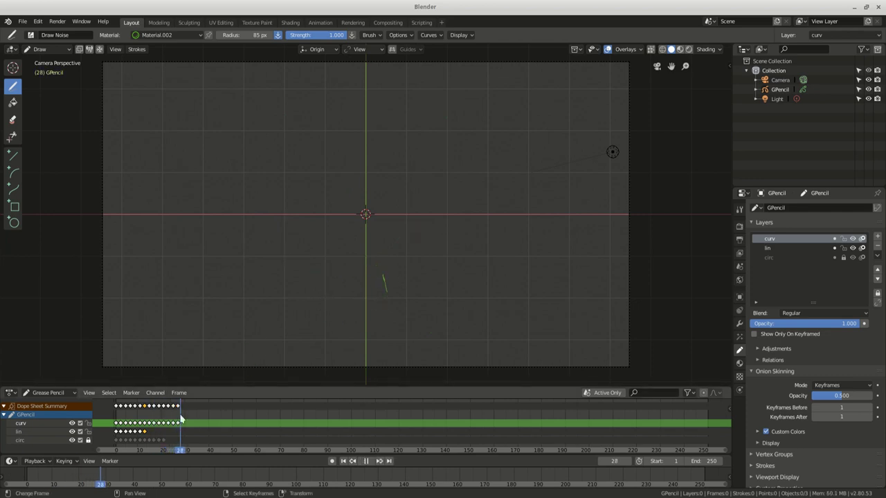
pyautogui.press('Right')
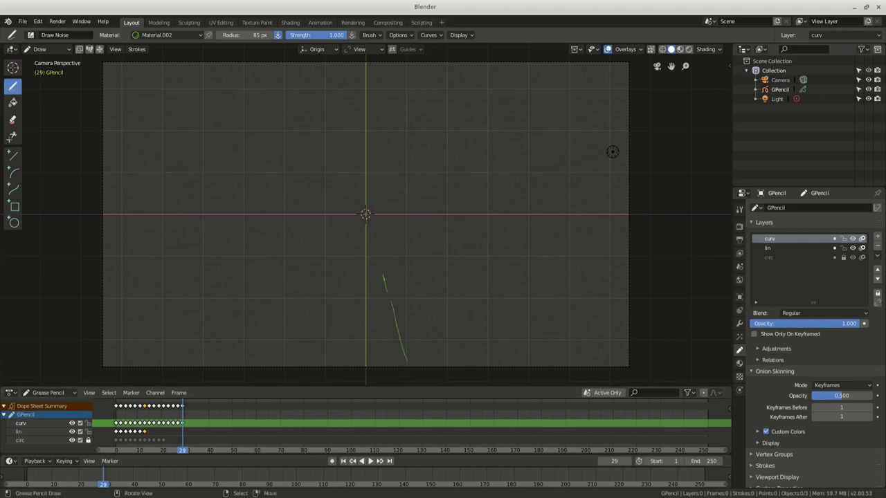
pyautogui.click(189, 448)
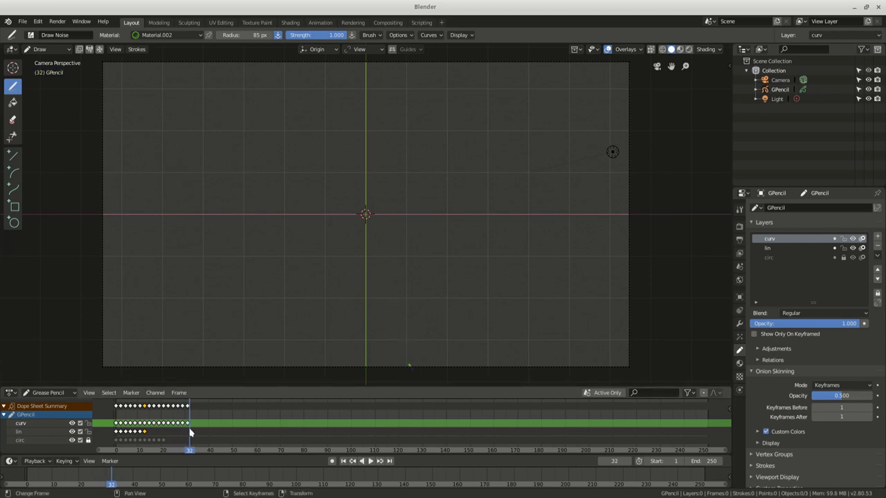
# Play the green arc animation from the start, then return to Object Mode.
pyautogui.hotkey('shift', 'Left')
pyautogui.press('space')
pyautogui.press('Escape')
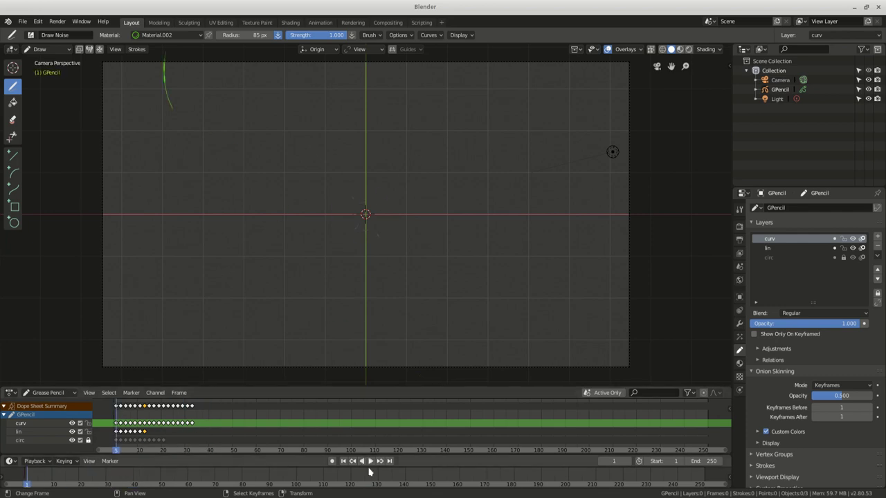
pyautogui.click(370, 461)
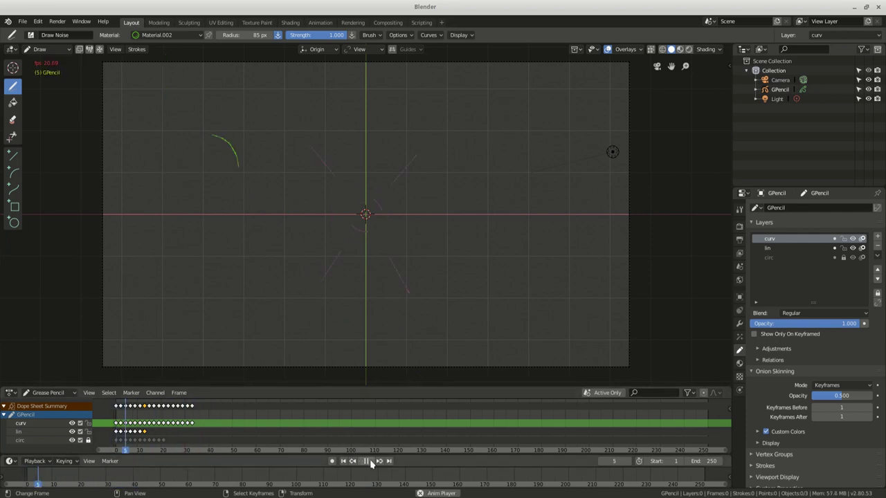
pyautogui.hotkey('shift', 'Left')
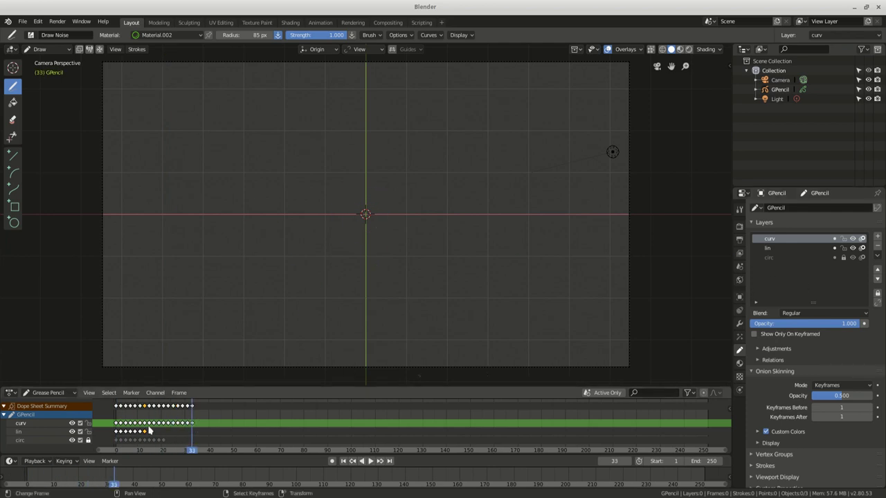
pyautogui.press('Escape')
pyautogui.keyDown('ctrl'); pyautogui.click(752, 222); pyautogui.keyUp('ctrl')
# Add a blank Grease Pencil object and rename its data to Obj2.
pyautogui.hotkey('ctrl', 'Tab')
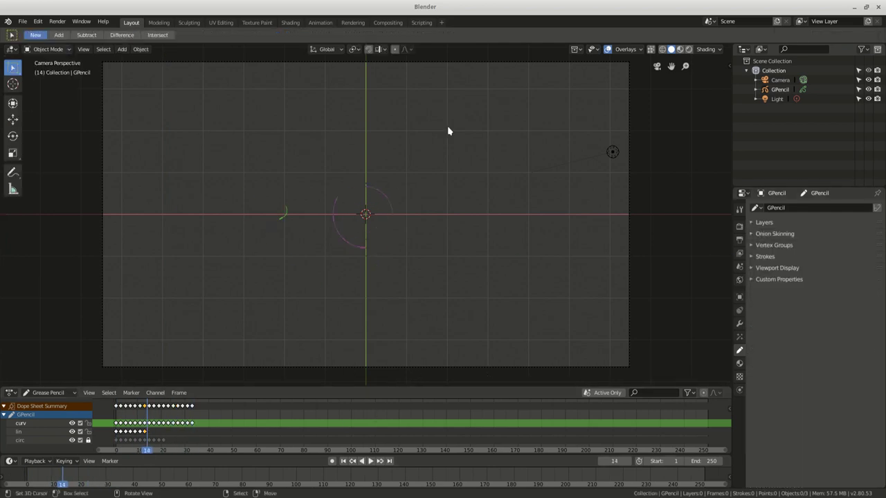
pyautogui.click(789, 208)
pyautogui.click(122, 49)
pyautogui.click(222, 106)
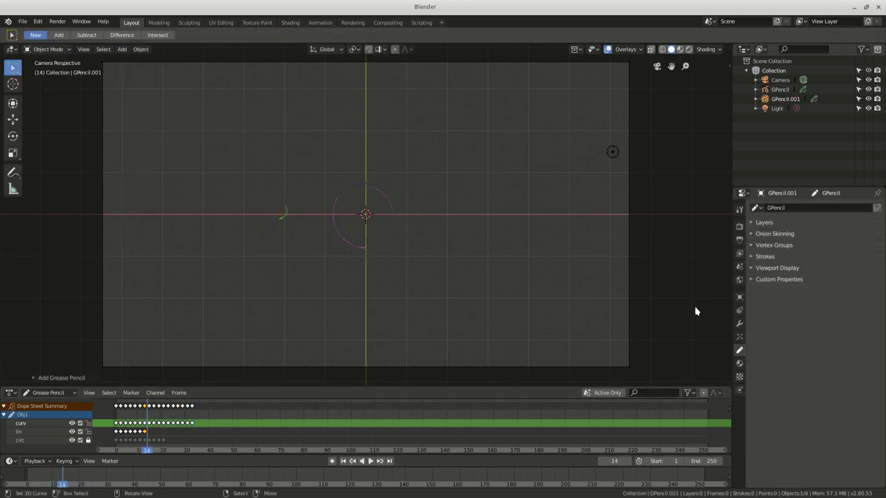
pyautogui.doubleClick(790, 208)
pyautogui.write('Obj2')
pyautogui.press('Return')
pyautogui.click(764, 223)
# Add a layer named ray and switch to Draw mode.
pyautogui.click(781, 236)
pyautogui.doubleClick(782, 238)
pyautogui.write('ray')
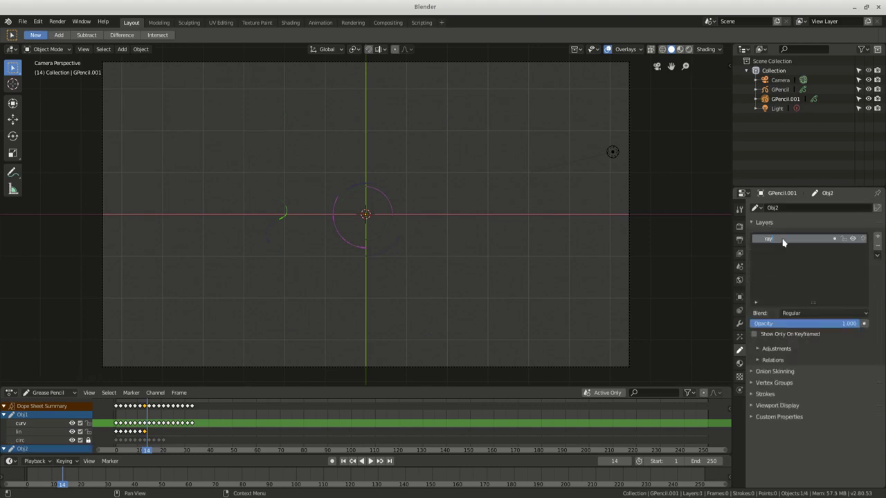
pyautogui.press('Return')
pyautogui.click(48, 49)
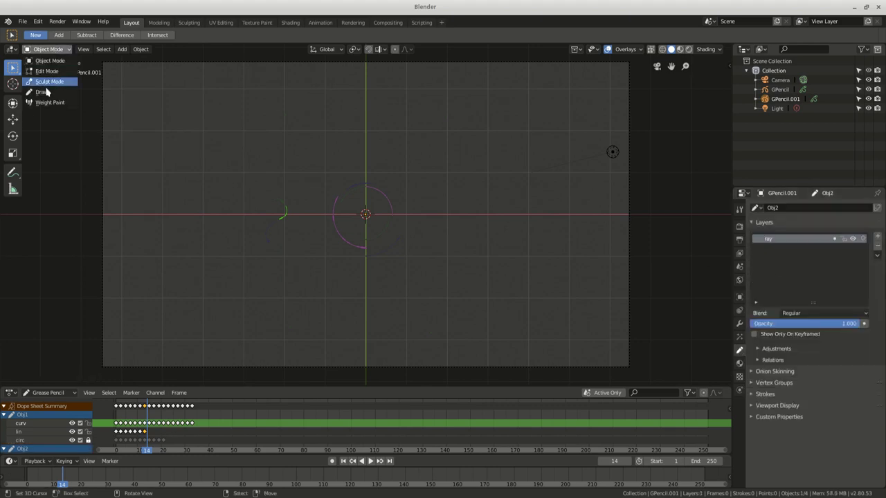
pyautogui.click(43, 87)
# Adjust stroke settings and draw a jagged bolt from upper right to lower left.
pyautogui.click(398, 34)
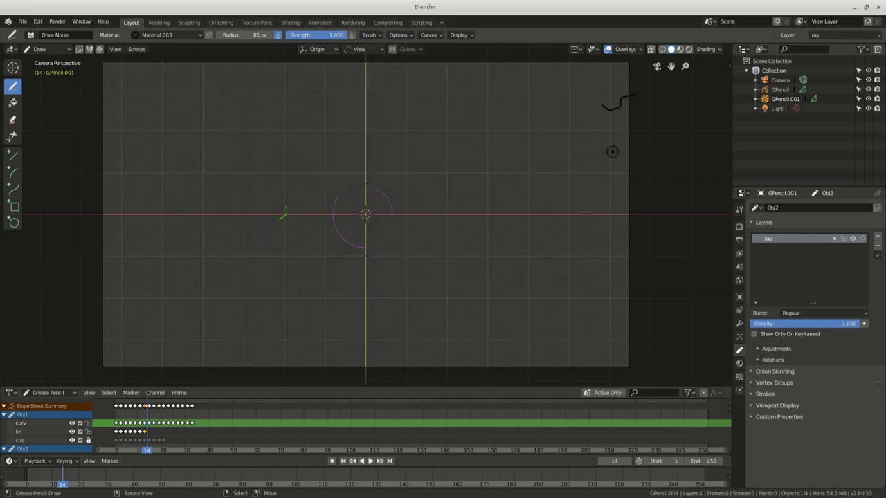
pyautogui.moveTo(632, 93); pyautogui.dragTo(632, 126)
pyautogui.click(399, 35)
pyautogui.click(399, 34)
pyautogui.moveTo(570, 118); pyautogui.dragTo(632, 89)
pyautogui.moveTo(518, 132)
pyautogui.mouseDown()
pyautogui.moveTo(431, 200)
pyautogui.moveTo(136, 385)
pyautogui.mouseUp()
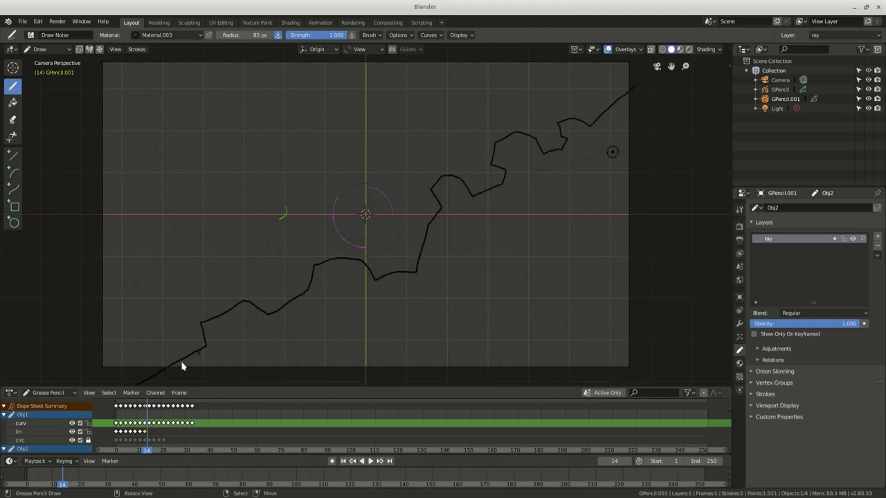
pyautogui.click(118, 440)
# Draw new lightning bolts on frames 3 and 5.
pyautogui.press('space')
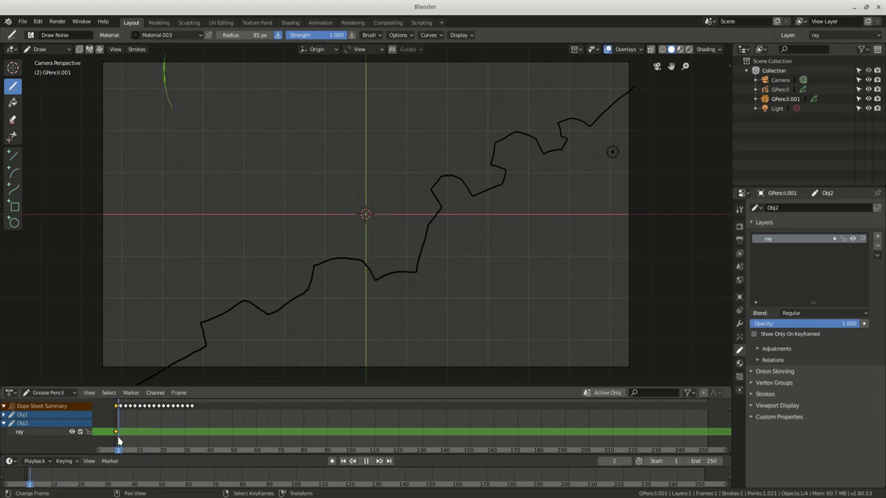
pyautogui.press('space')
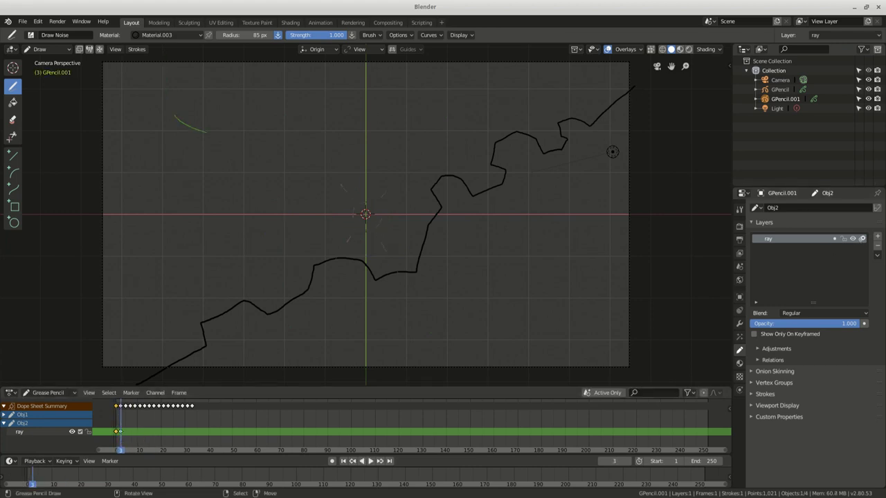
pyautogui.moveTo(402, 228); pyautogui.dragTo(262, 325)
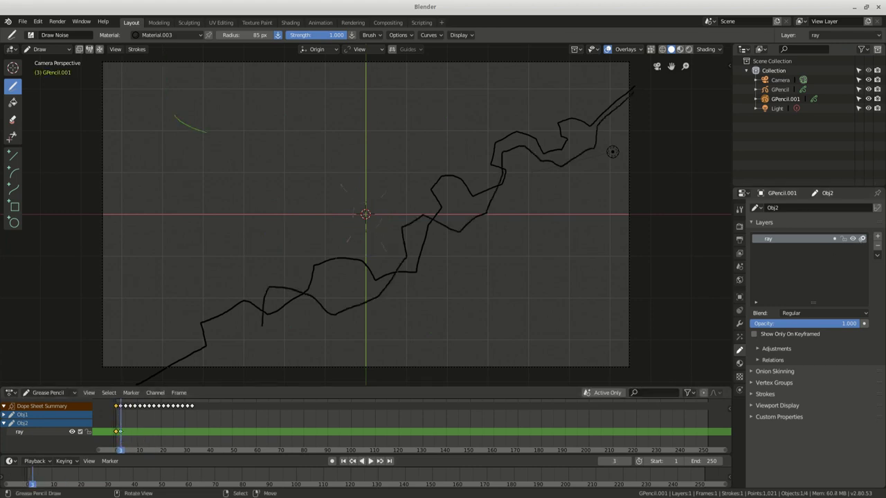
pyautogui.moveTo(138, 383); pyautogui.dragTo(136, 385)
pyautogui.press('Right')
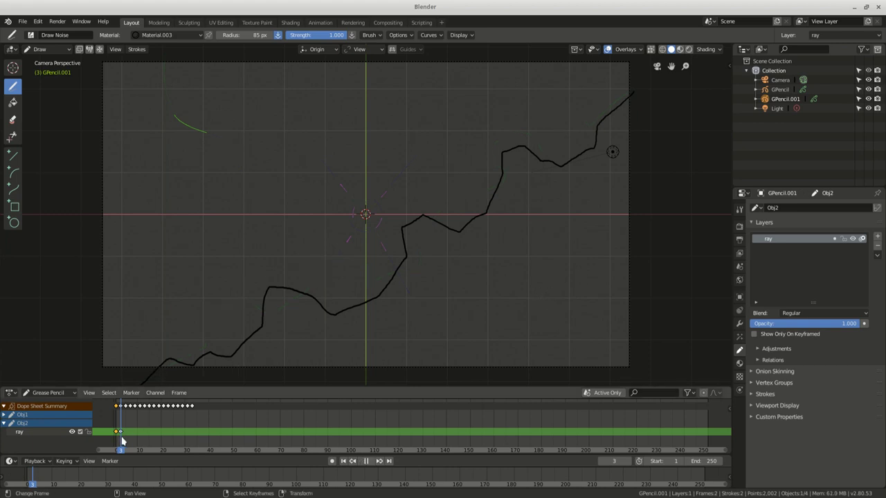
pyautogui.press('Right')
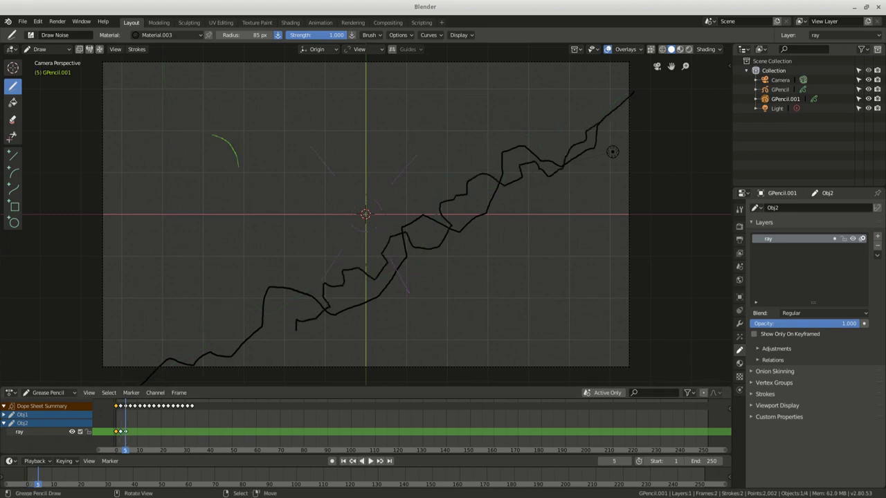
pyautogui.moveTo(296, 331); pyautogui.dragTo(285, 335)
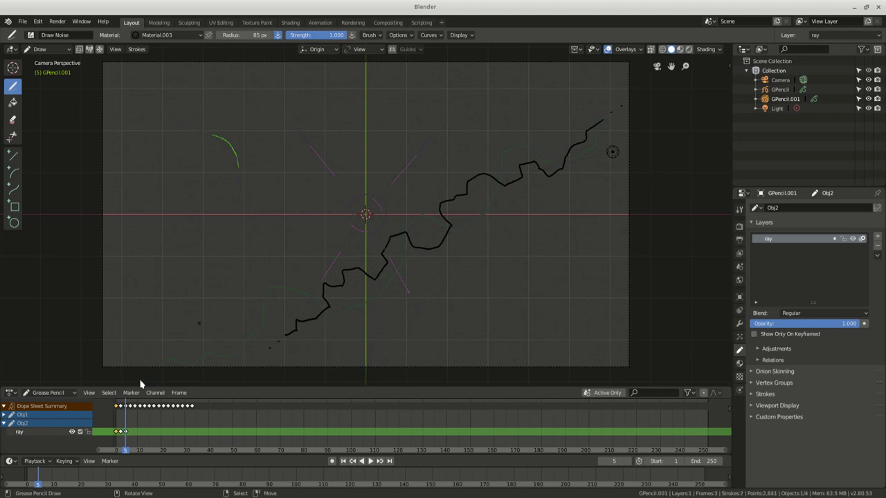
# Draw bolts on frames 7 (with a spark dot) and 9, then return to frame 1.
pyautogui.press('Right')
pyautogui.press('Right')
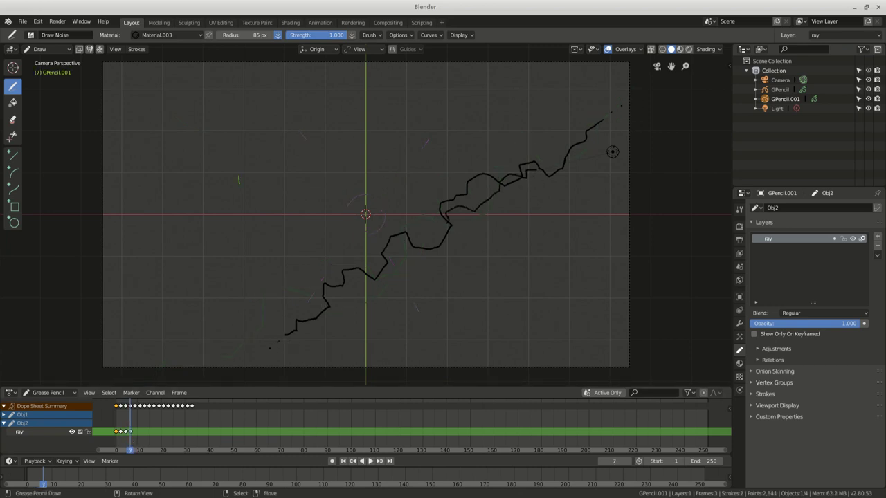
pyautogui.moveTo(536, 169); pyautogui.dragTo(337, 306)
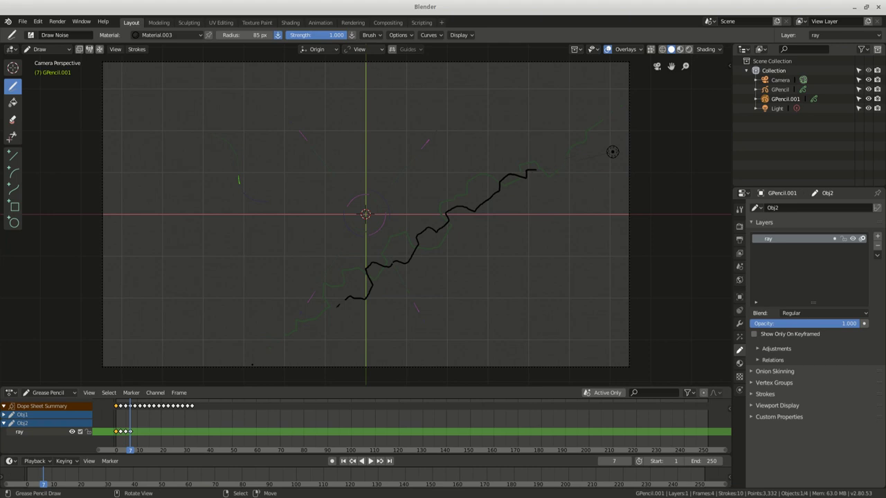
pyautogui.click(595, 125)
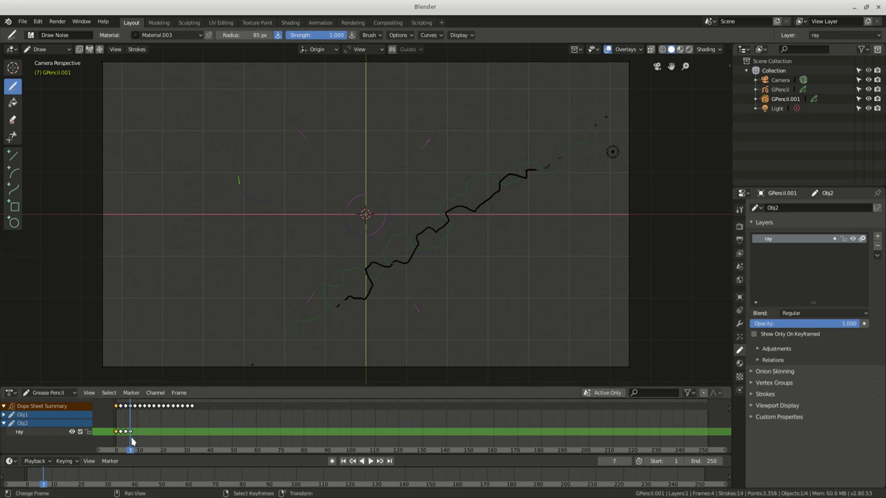
pyautogui.press('Right')
pyautogui.press('Right')
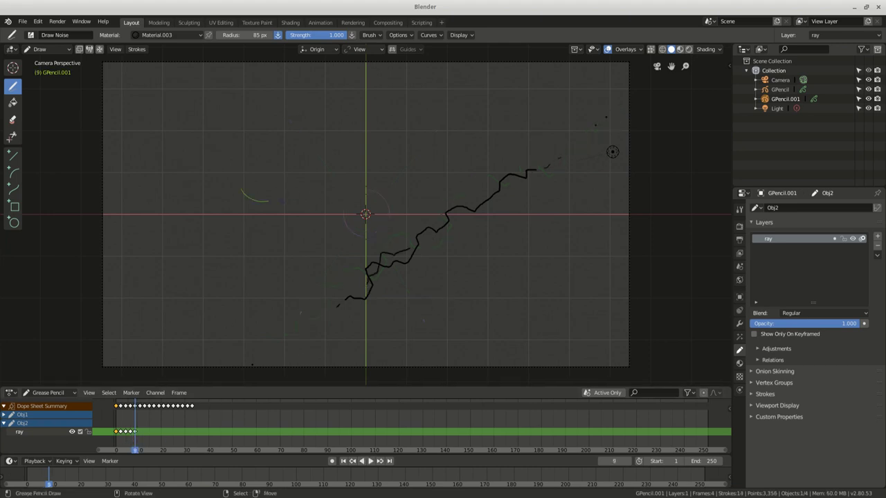
pyautogui.moveTo(502, 184); pyautogui.dragTo(367, 282)
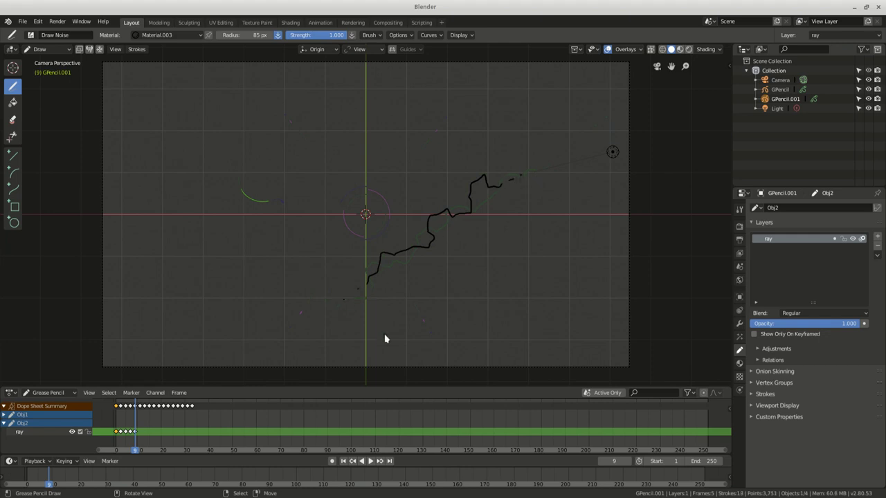
pyautogui.moveTo(136, 450); pyautogui.dragTo(116, 450)
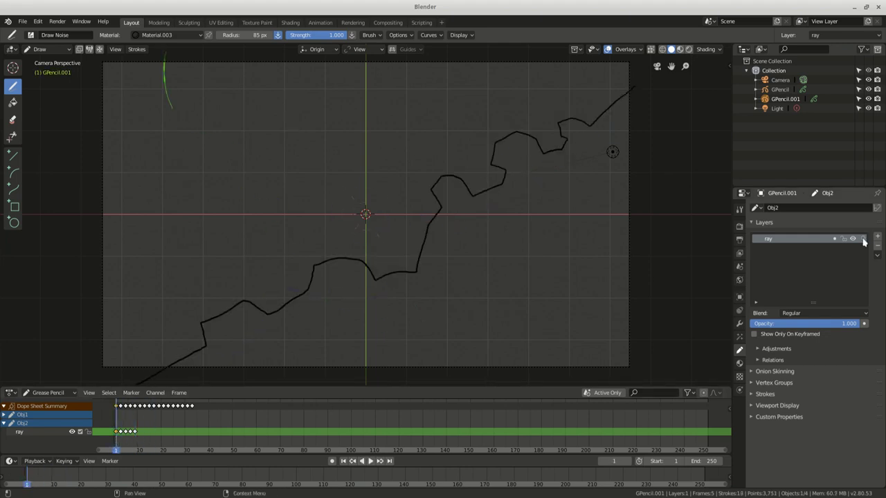
# In Edit Mode, select all lightning strokes on frames 1, 3 and 7.
pyautogui.click(46, 48)
pyautogui.click(43, 74)
pyautogui.press('a')
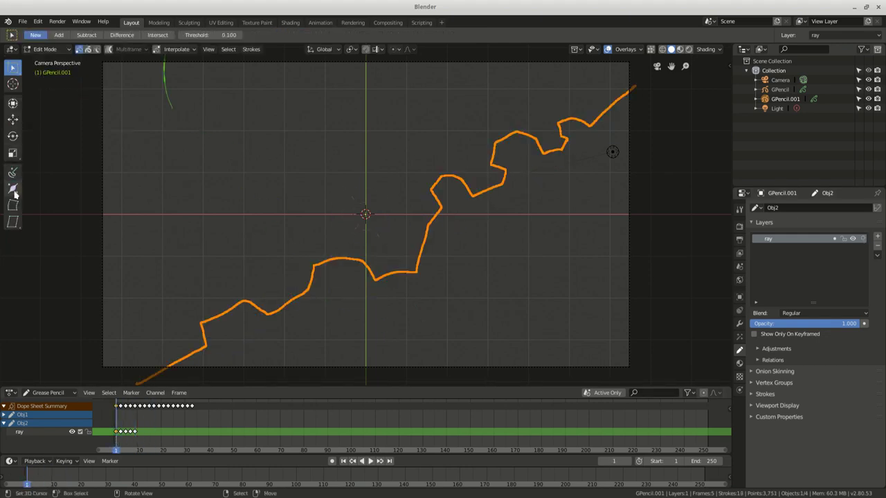
pyautogui.click(119, 448)
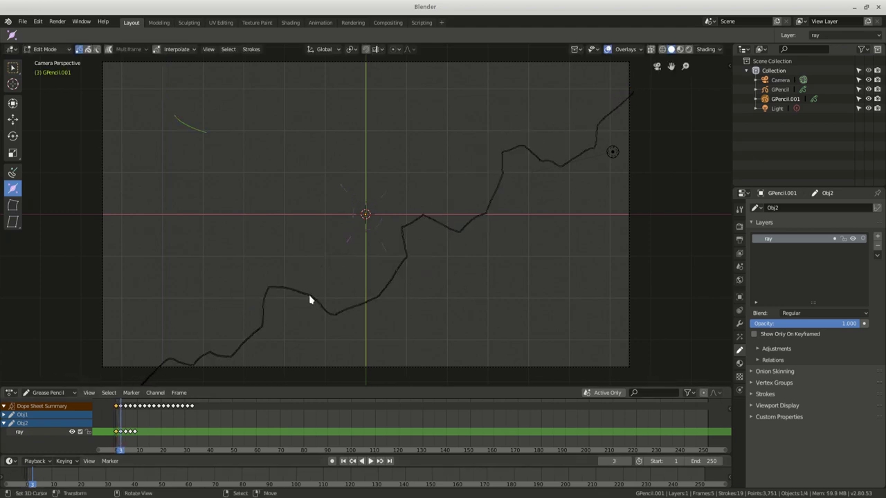
pyautogui.press('a')
pyautogui.click(125, 441)
pyautogui.press('a')
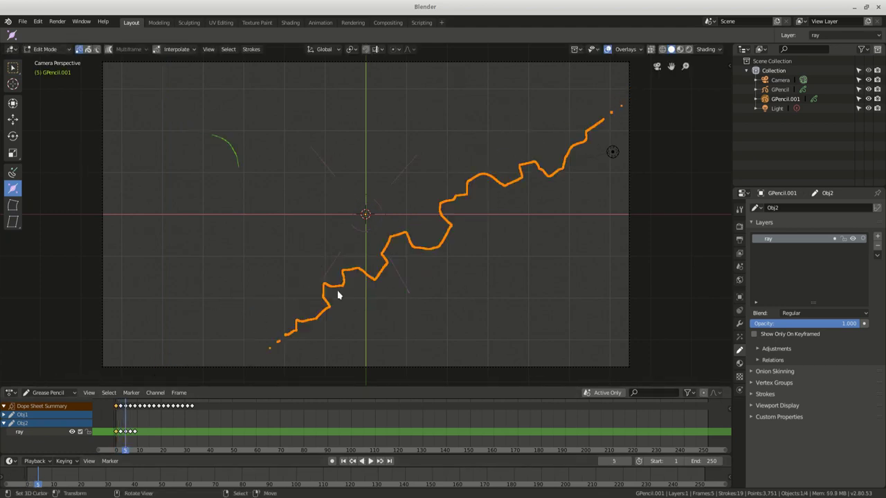
pyautogui.moveTo(123, 445)
pyautogui.mouseDown()
pyautogui.moveTo(153, 442)
pyautogui.moveTo(140, 442)
pyautogui.mouseUp()
pyautogui.press('a')
# Back in Draw mode, add small scattered spark fragments on frame 11.
pyautogui.click(45, 49)
pyautogui.click(34, 91)
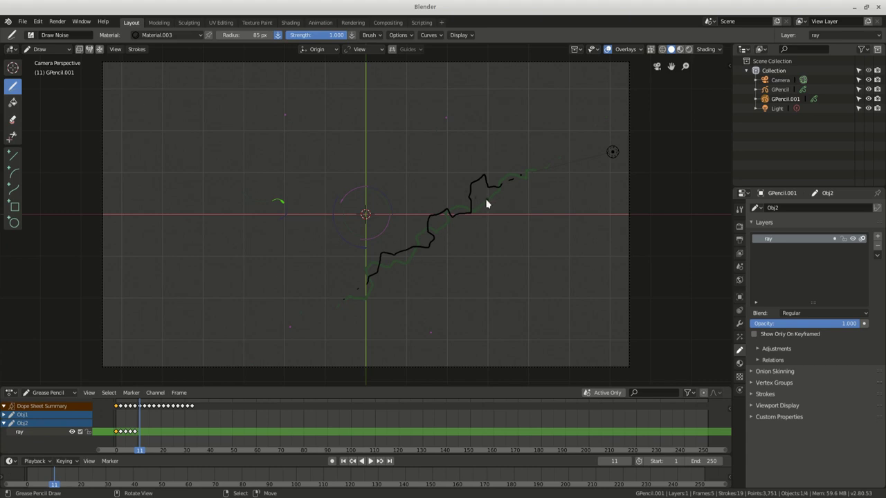
pyautogui.click(483, 202)
pyautogui.click(461, 218)
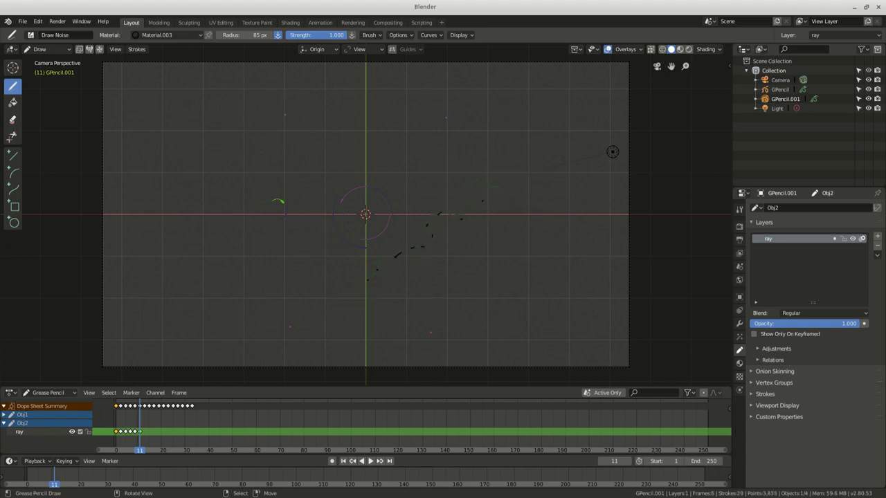
# Select all strokes in Edit Mode, return to Draw mode and jump to frame 1.
pyautogui.press('Tab')
pyautogui.press('a')
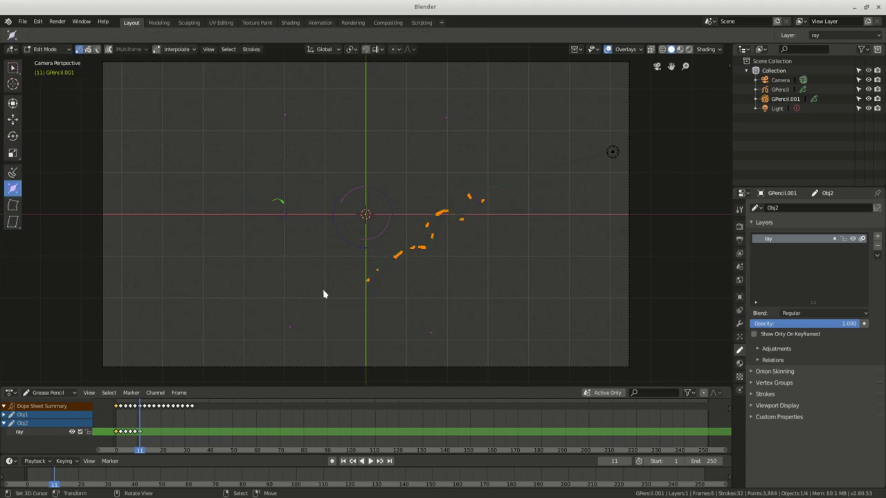
pyautogui.press('Tab')
pyautogui.hotkey('shift', 'Left')
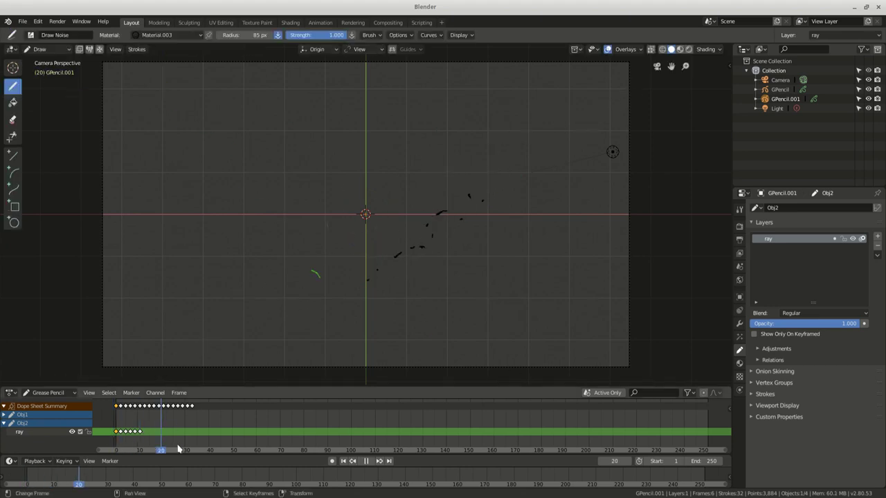
# Select all keyframes and move them later with G.
pyautogui.click(371, 462)
pyautogui.press('Escape')
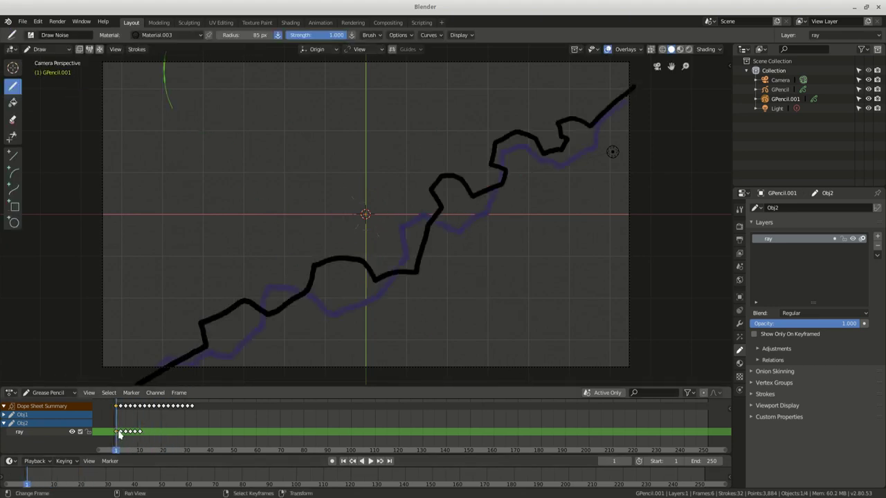
pyautogui.press('a')
pyautogui.press('g')
pyautogui.click(148, 425)
pyautogui.press('g')
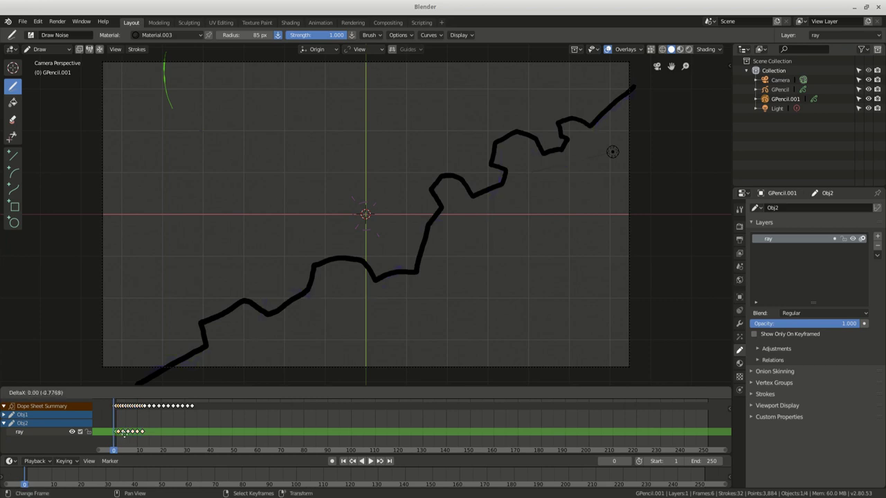
pyautogui.click(150, 408)
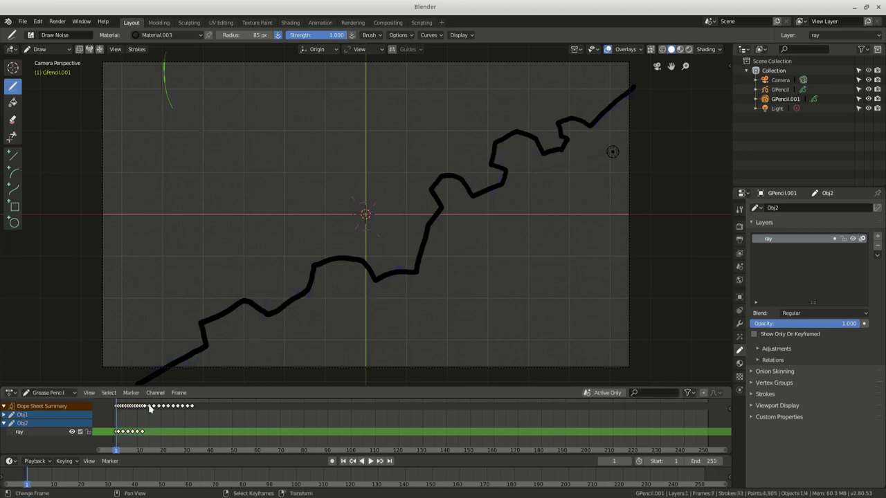
# Make Material.003's stroke colour purple and add a new layer ray2.
pyautogui.click(115, 451)
pyautogui.click(119, 450)
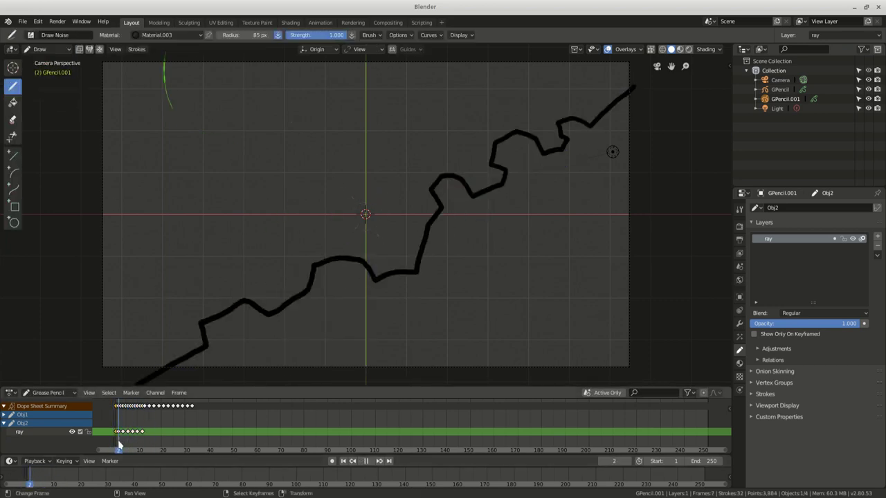
pyautogui.click(739, 364)
pyautogui.click(842, 358)
pyautogui.moveTo(864, 266)
pyautogui.mouseDown()
pyautogui.moveTo(864, 236)
pyautogui.moveTo(825, 275)
pyautogui.mouseUp()
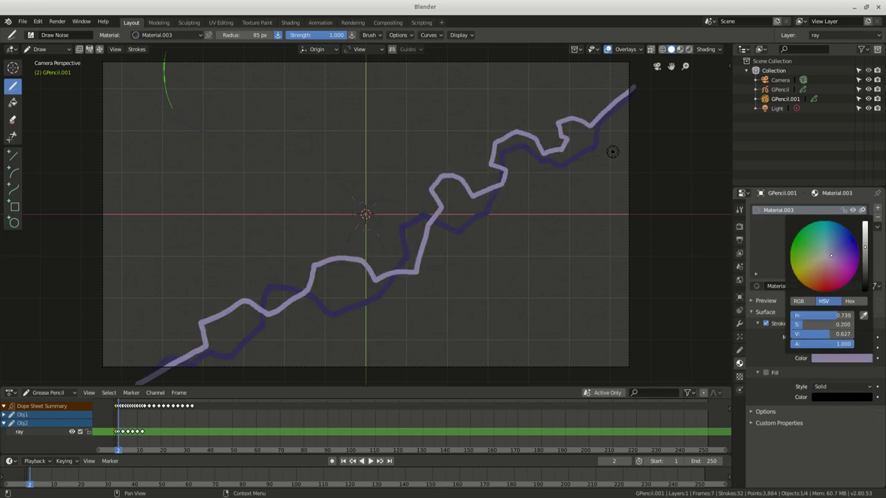
pyautogui.moveTo(831, 315); pyautogui.dragTo(809, 315)
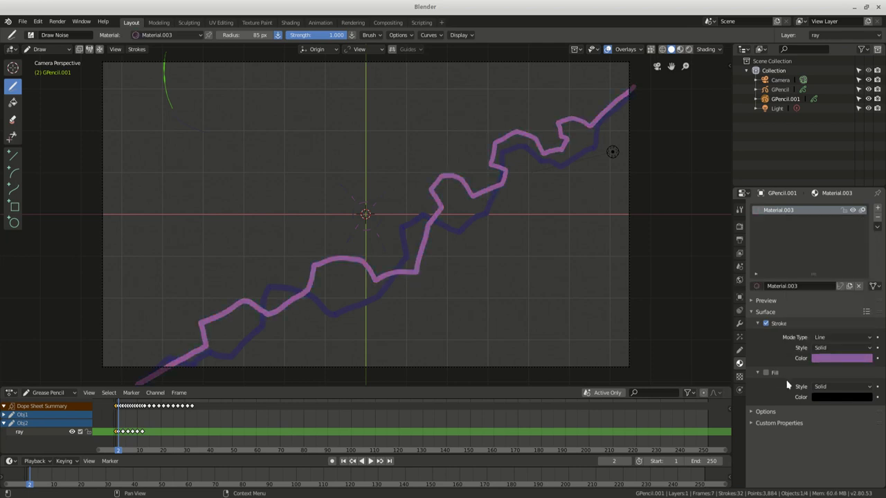
pyautogui.click(765, 372)
pyautogui.click(766, 372)
pyautogui.click(739, 349)
pyautogui.click(878, 236)
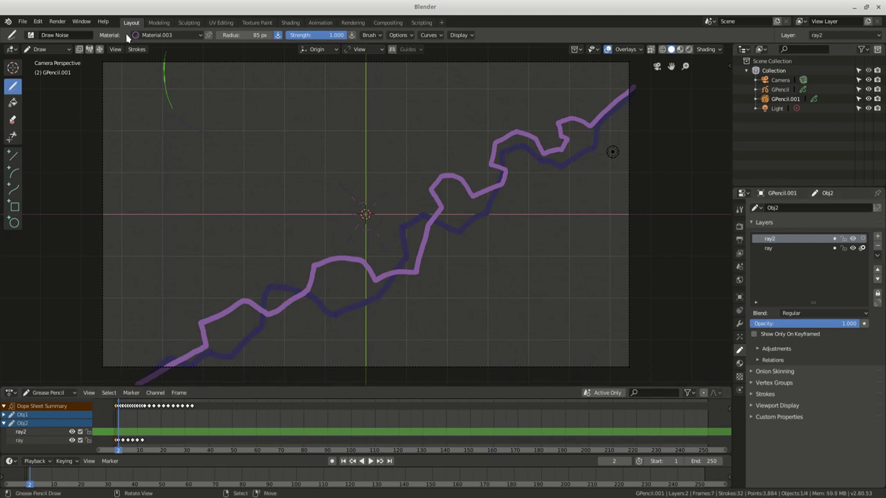
# Disable onion skinning and draw thin branches off the bolt on frames 2 and 4.
pyautogui.click(862, 248)
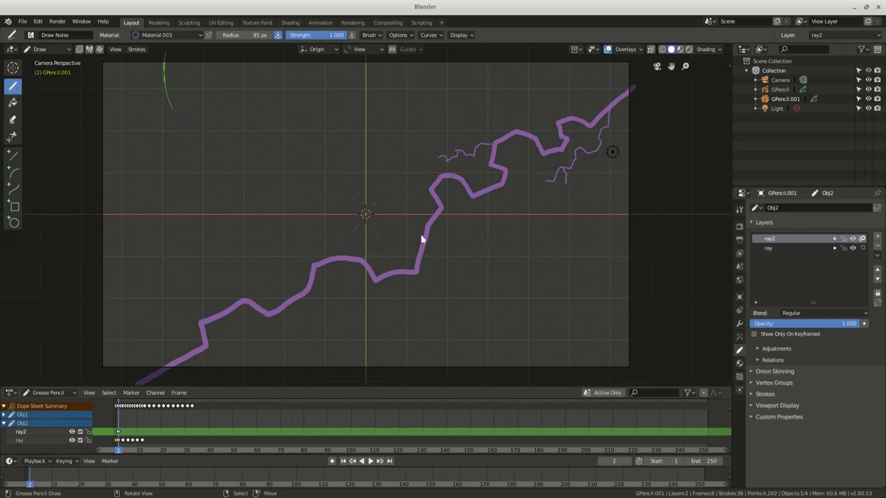
pyautogui.moveTo(416, 274); pyautogui.dragTo(344, 304)
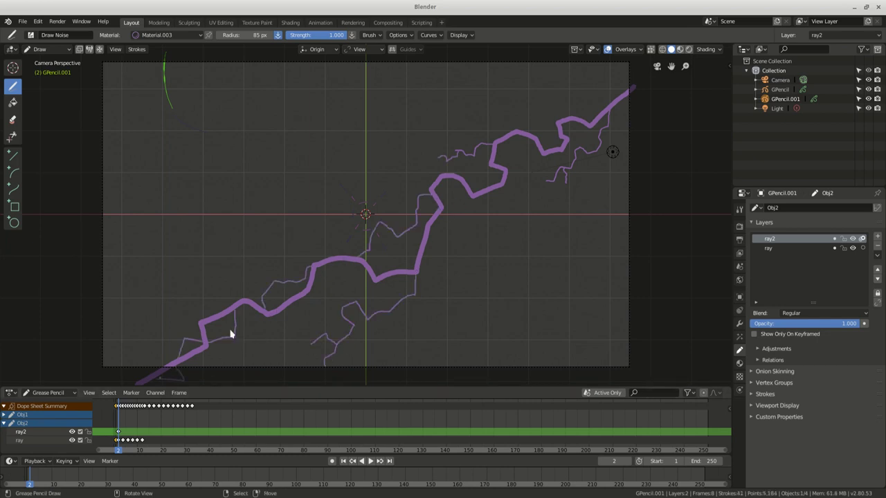
pyautogui.press('Right')
pyautogui.press('Right')
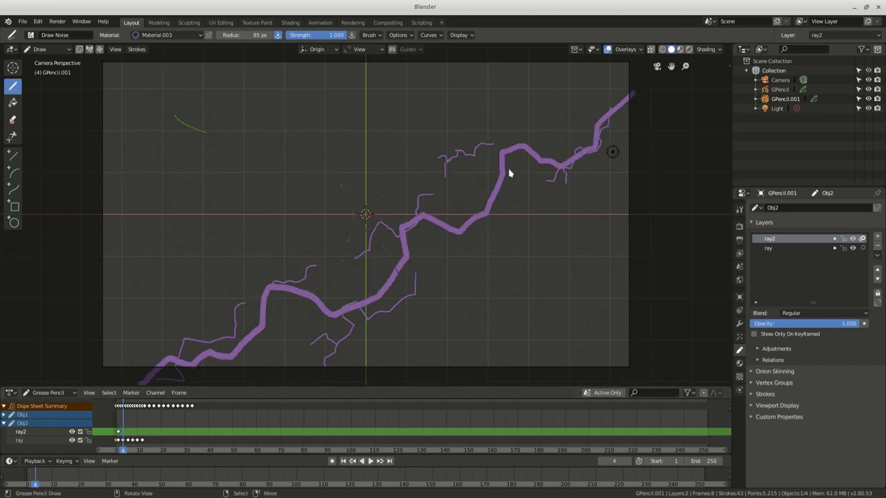
pyautogui.moveTo(498, 149); pyautogui.dragTo(415, 211)
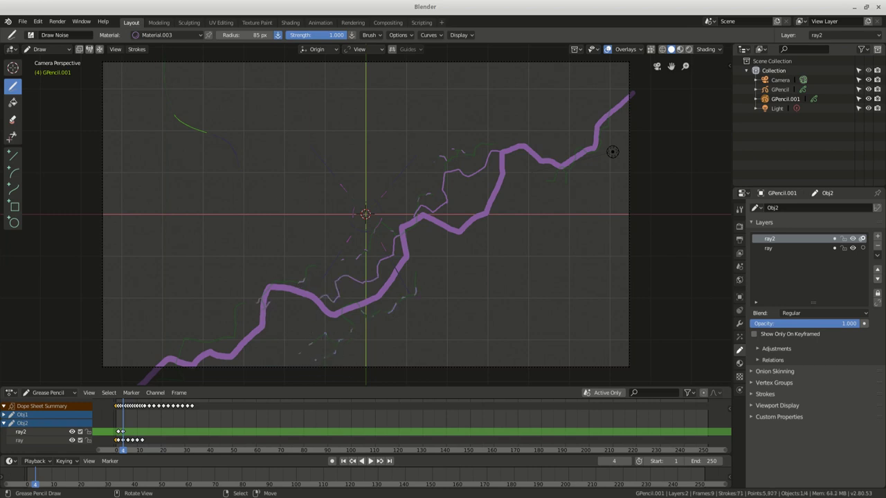
pyautogui.press('Right')
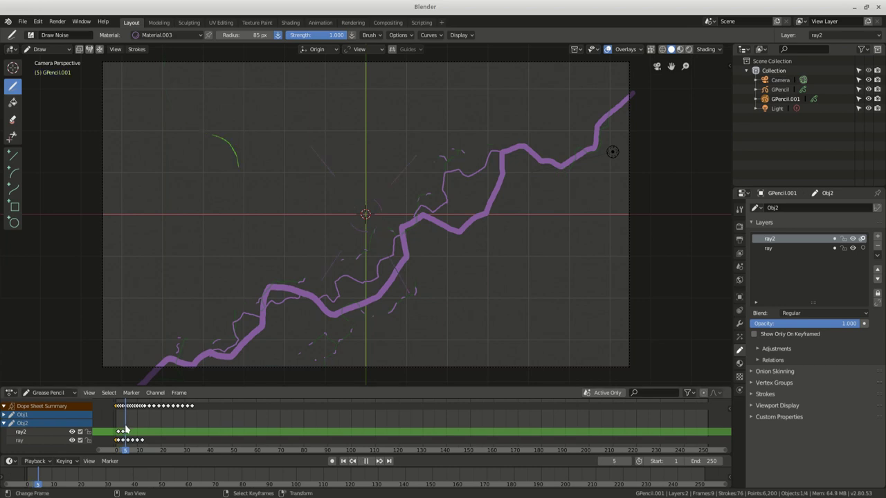
pyautogui.press('Right')
# Draw more branch strokes on frames 6, 8 and 10, then scrub back to frame 2.
pyautogui.moveTo(535, 161); pyautogui.dragTo(415, 220)
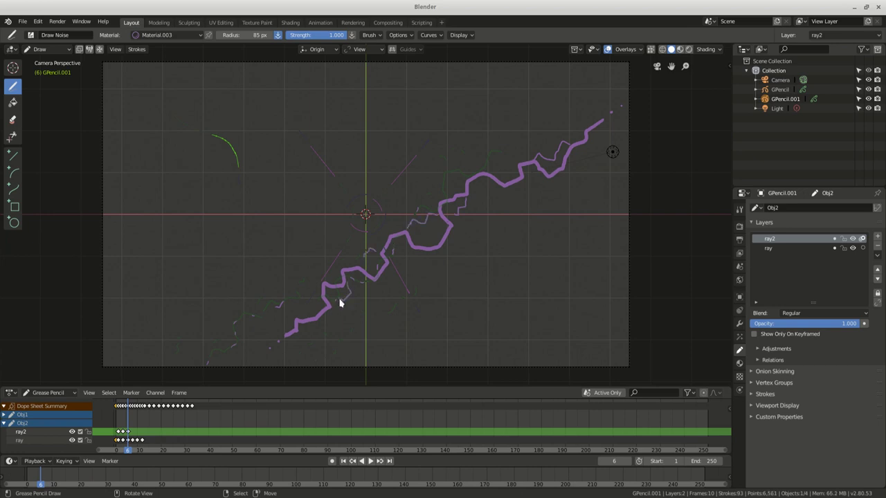
pyautogui.press('Right')
pyautogui.press('Right')
pyautogui.moveTo(340, 302); pyautogui.dragTo(495, 193)
pyautogui.moveTo(415, 228); pyautogui.dragTo(559, 158)
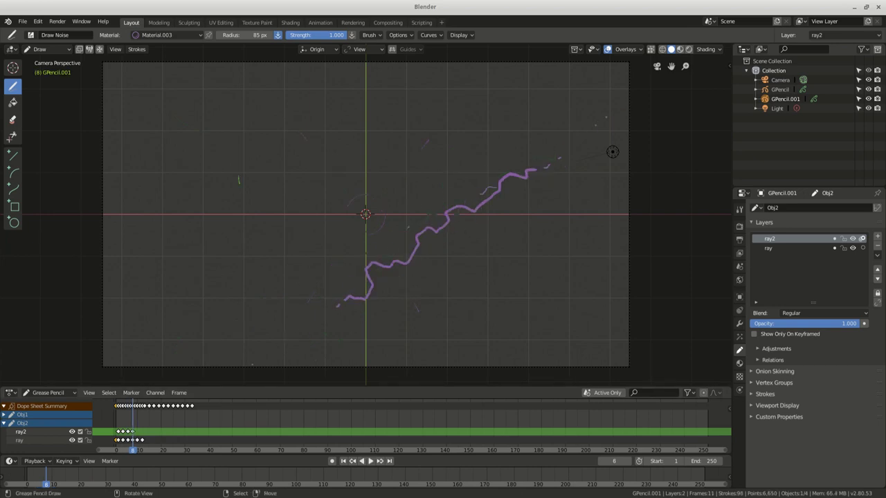
pyautogui.click(401, 284)
pyautogui.press('Right')
pyautogui.press('Right')
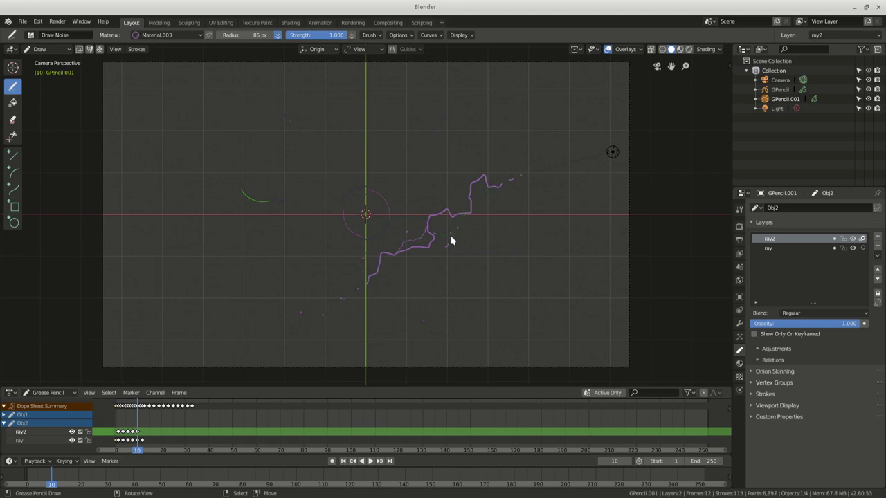
pyautogui.moveTo(166, 422); pyautogui.dragTo(119, 433)
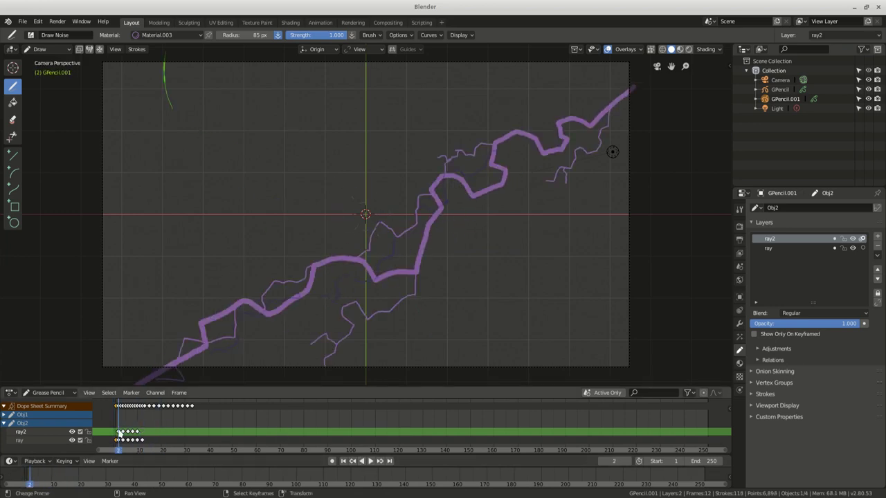
# Scrub to frame 12 and play back the bolt animation.
pyautogui.press('Left')
pyautogui.press('Tab')
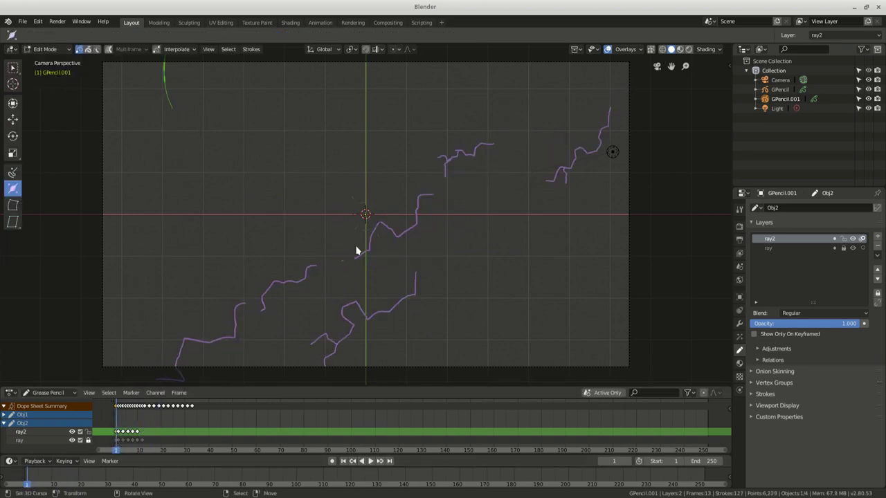
pyautogui.moveTo(160, 409); pyautogui.dragTo(142, 432)
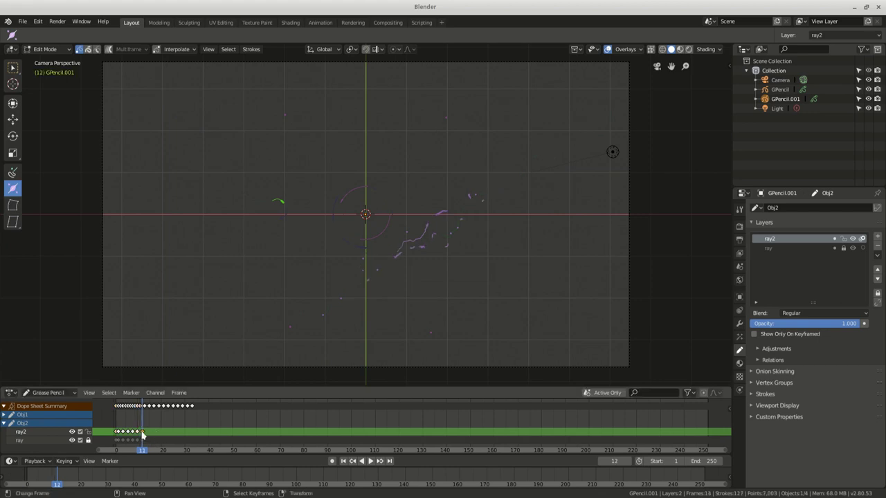
pyautogui.press('Tab')
pyautogui.press('space')
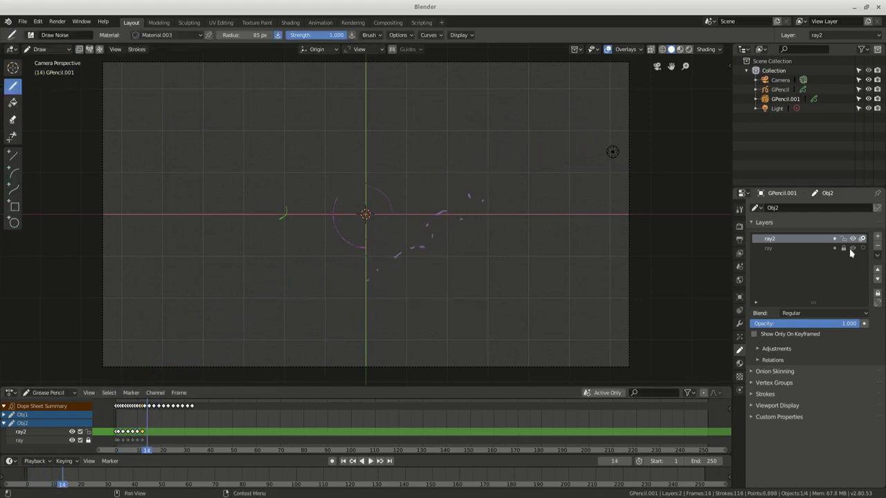
pyautogui.press('space')
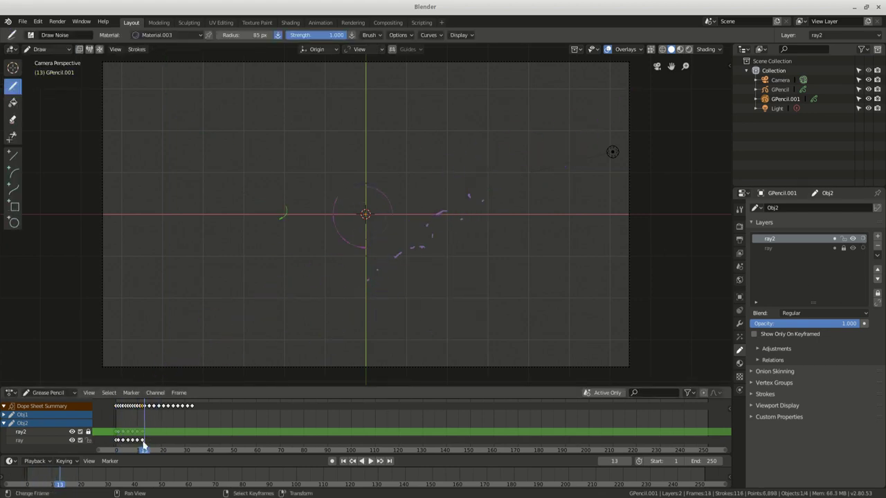
# Shift the ray layer's keyframes one frame later and replay from frame 1.
pyautogui.click(146, 450)
pyautogui.moveTo(144, 441); pyautogui.dragTo(146, 440)
pyautogui.click(146, 440)
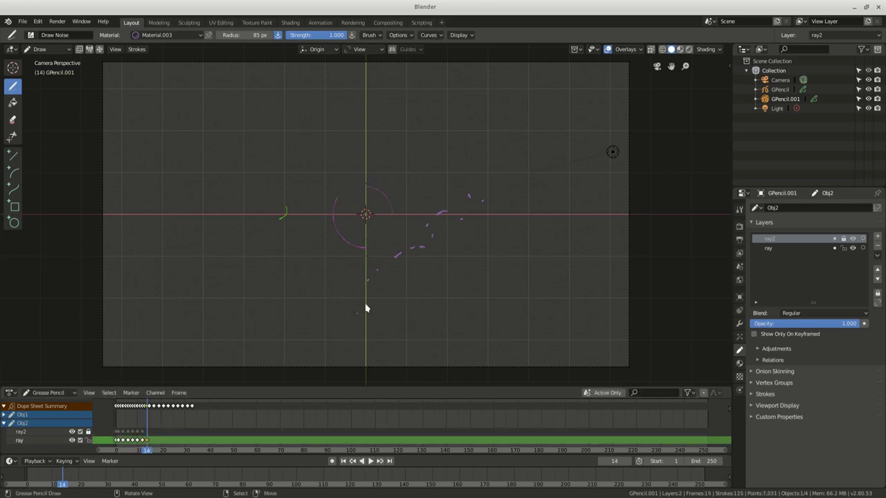
pyautogui.press('space')
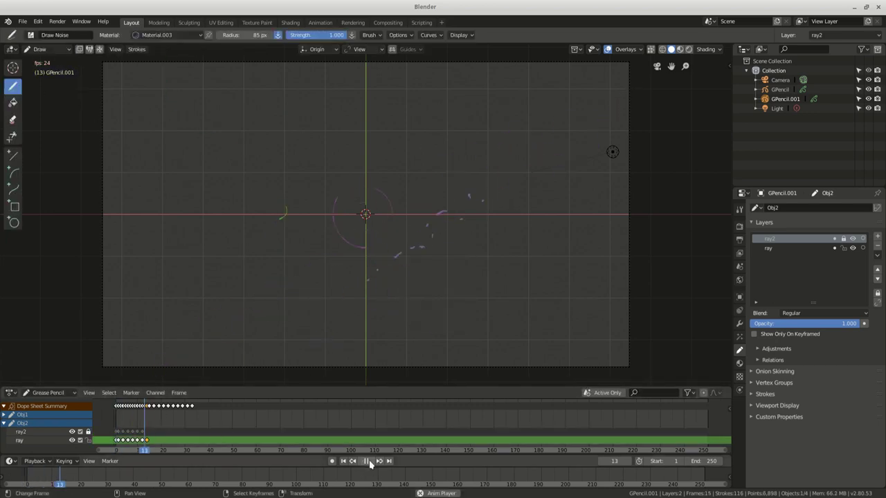
pyautogui.click(343, 461)
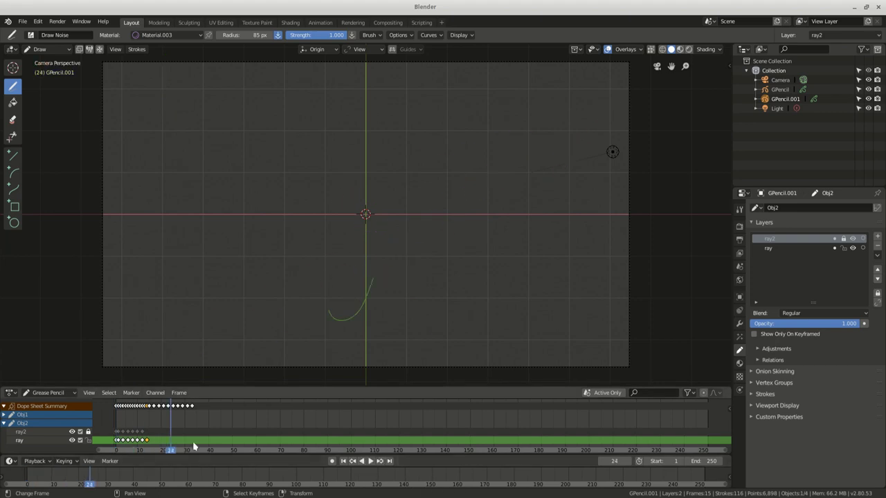
pyautogui.press('space')
# Add a Glow shader effect to the bolt and do a quick test render.
pyautogui.click(137, 450)
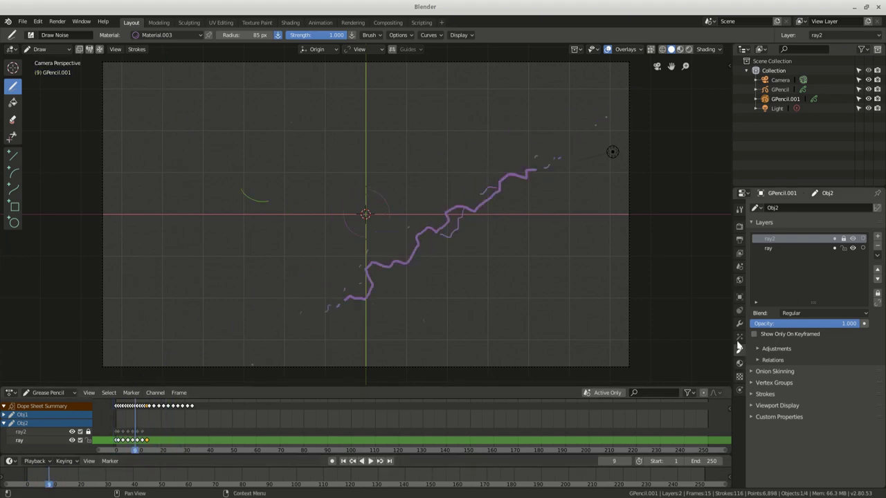
pyautogui.click(739, 336)
pyautogui.click(817, 208)
pyautogui.click(781, 232)
pyautogui.doubleClick(857, 285)
pyautogui.write('50')
pyautogui.press('Escape')
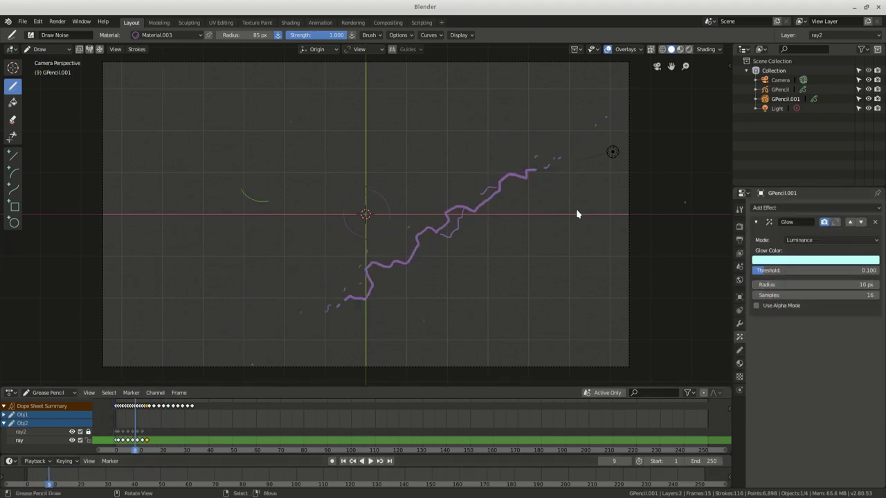
pyautogui.press('F12')
pyautogui.press('Escape')
# Set glow radius to 5 px, eyedrop the bolt's purple as glow colour, and render.
pyautogui.moveTo(858, 285); pyautogui.dragTo(830, 285)
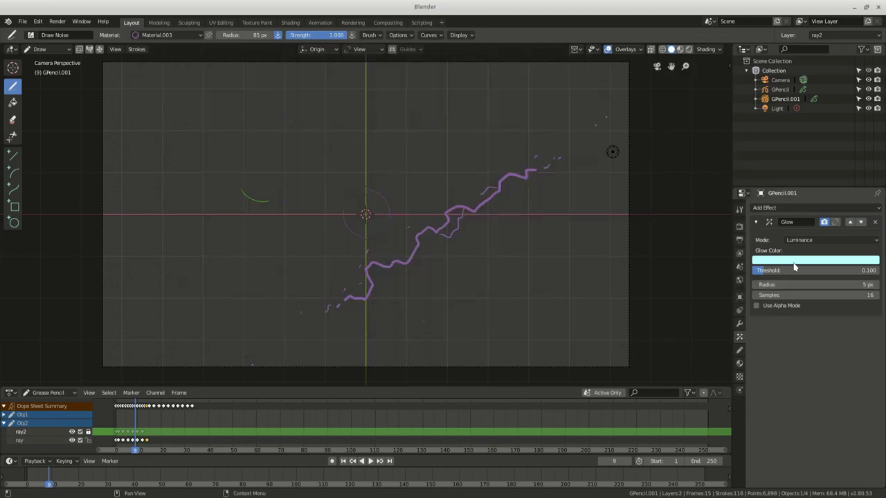
pyautogui.click(816, 261)
pyautogui.press('e')
pyautogui.click(473, 207)
pyautogui.press('F12')
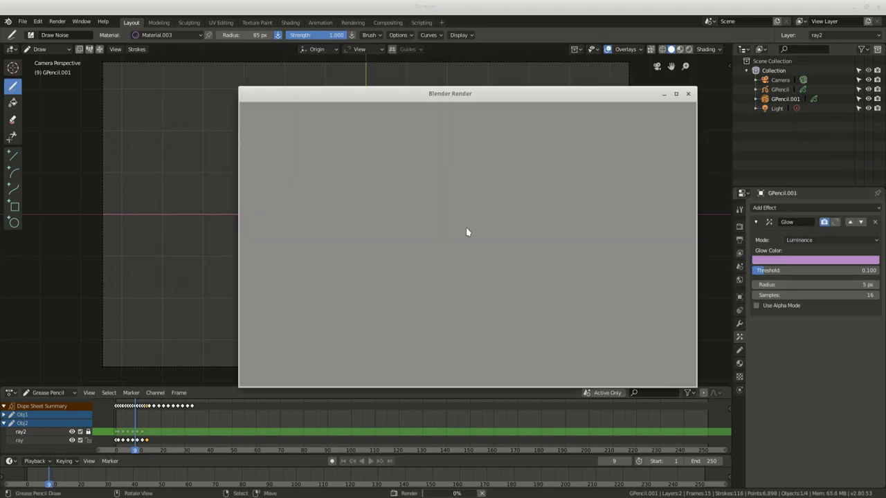
pyautogui.press('Escape')
pyautogui.click(342, 461)
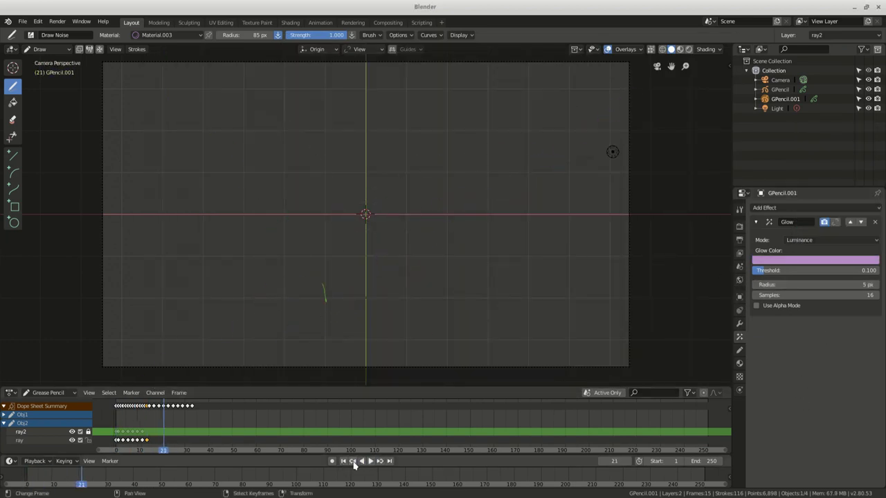